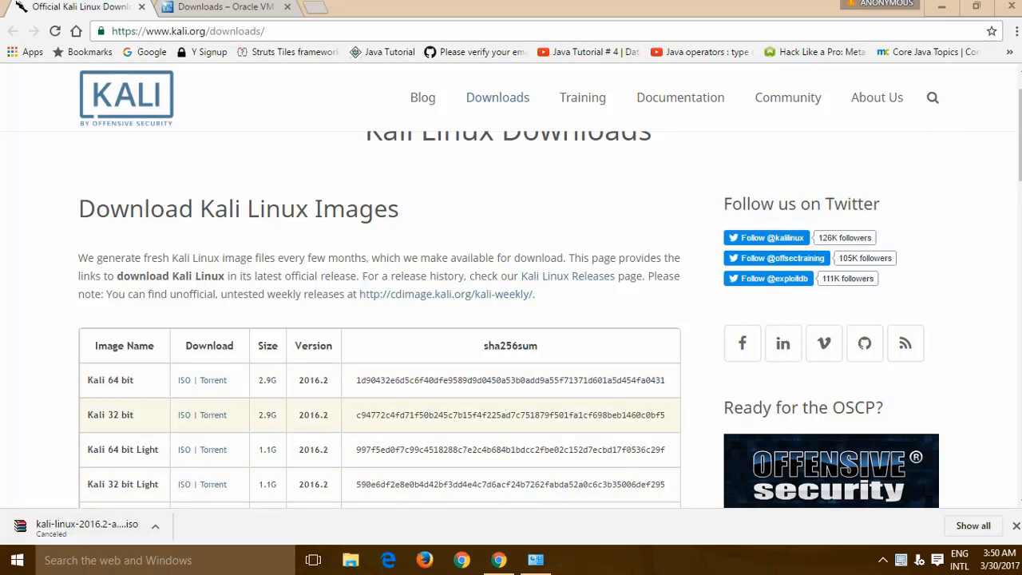
# - Open Control Panel's System page to confirm 64-bit Windows 10 with 8.00 GB RAM, then return to Chrome
pyautogui.click(152, 561)
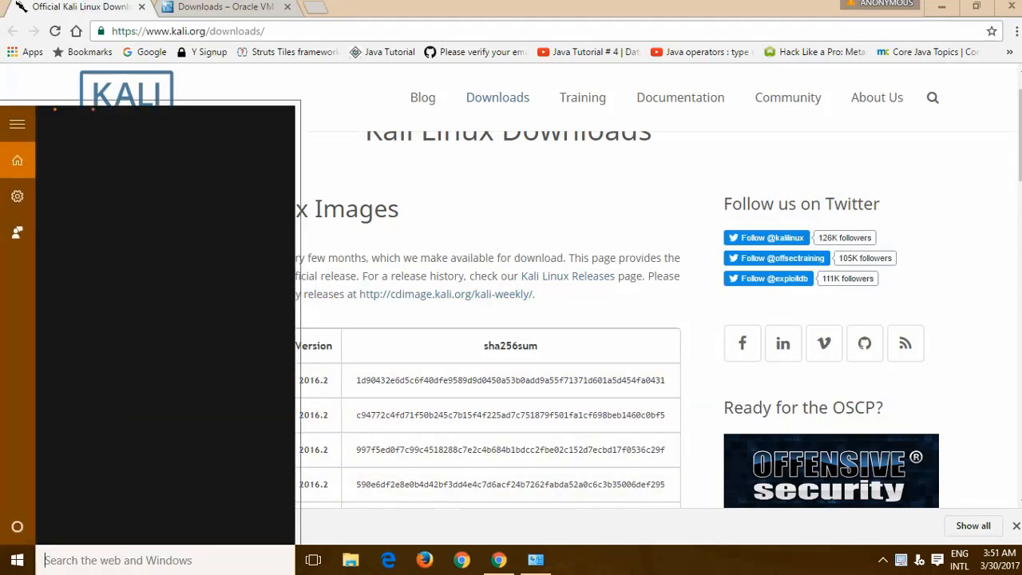
pyautogui.write('co')
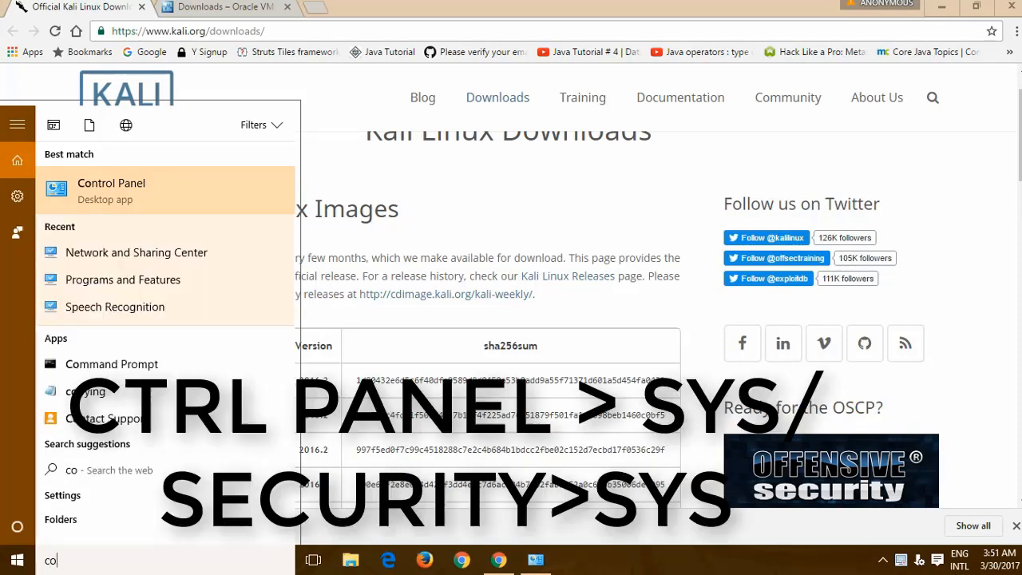
pyautogui.press('Return')
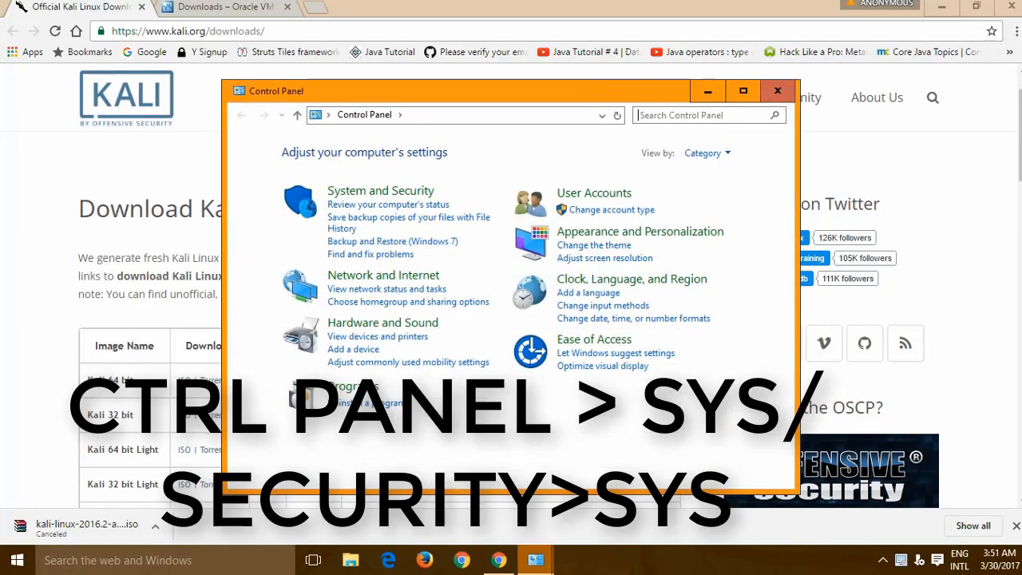
pyautogui.click(743, 91)
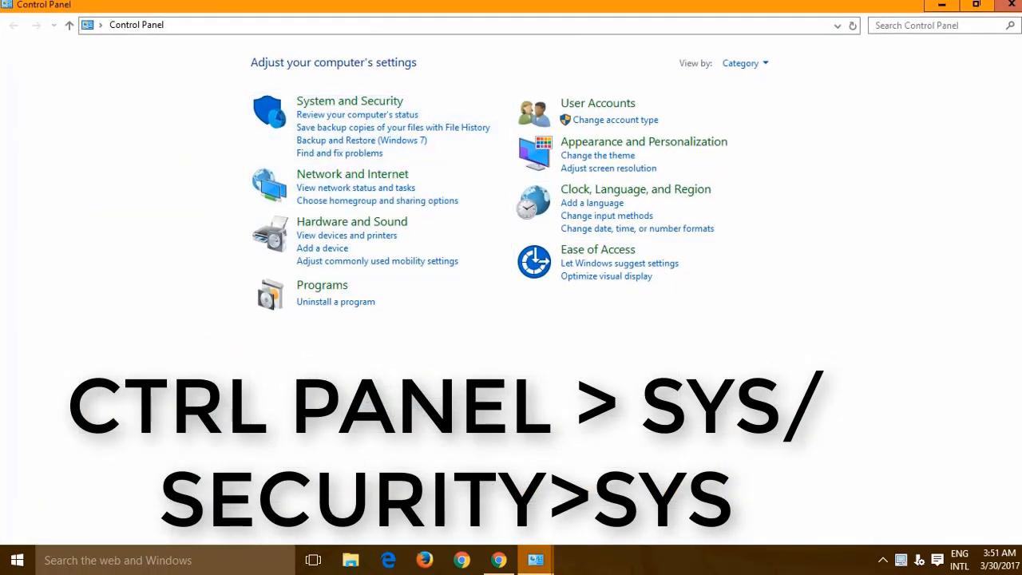
pyautogui.click(345, 100)
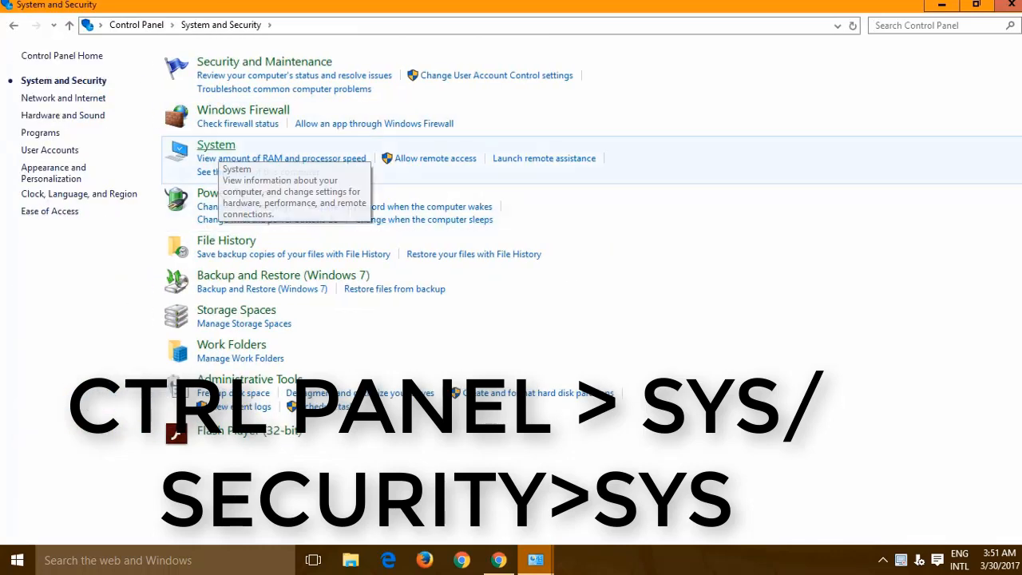
pyautogui.click(240, 158)
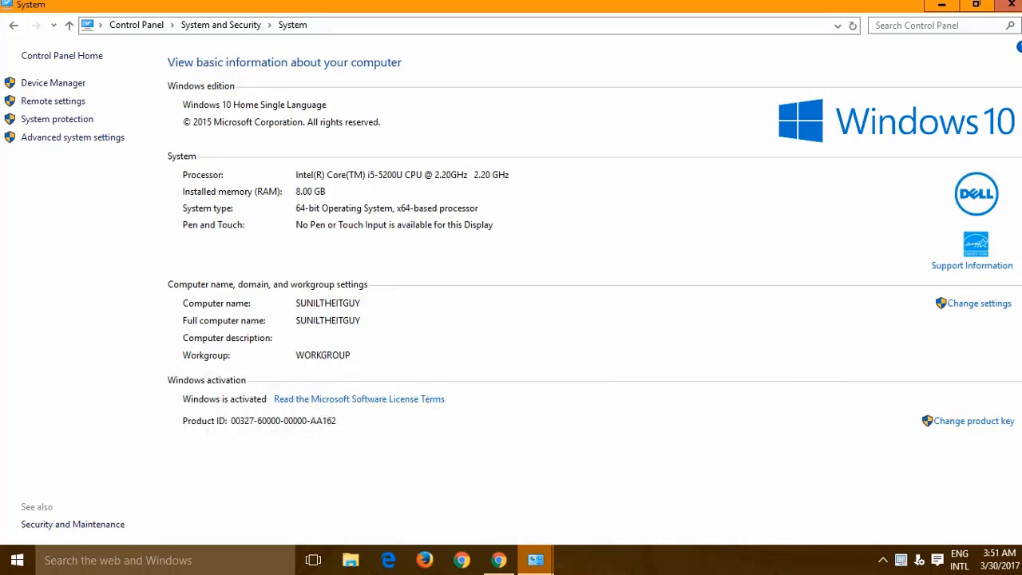
pyautogui.click(499, 560)
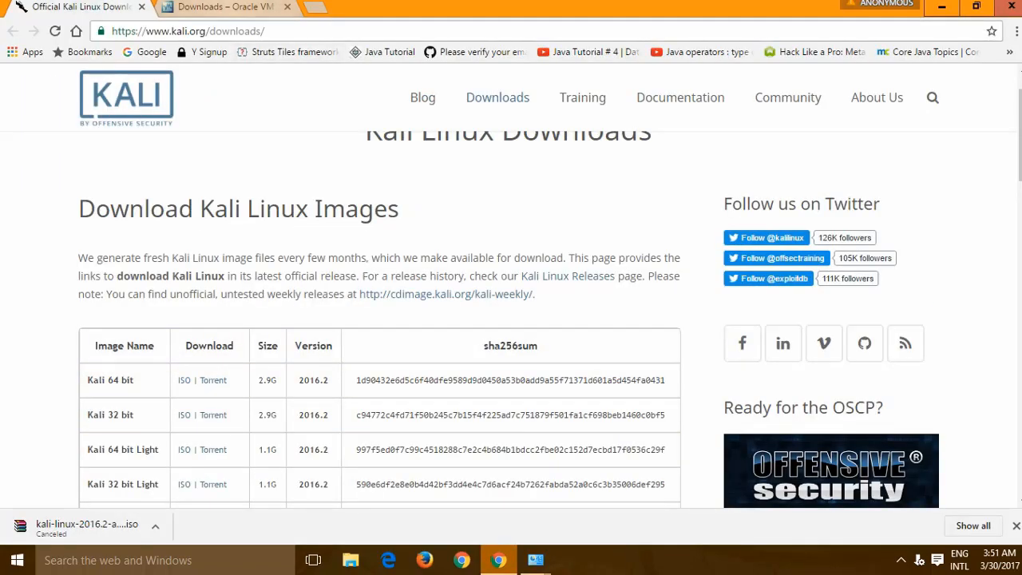
# - Download the VirtualBox installer for Windows hosts and keep the file despite Chrome's warning
pyautogui.click(225, 7)
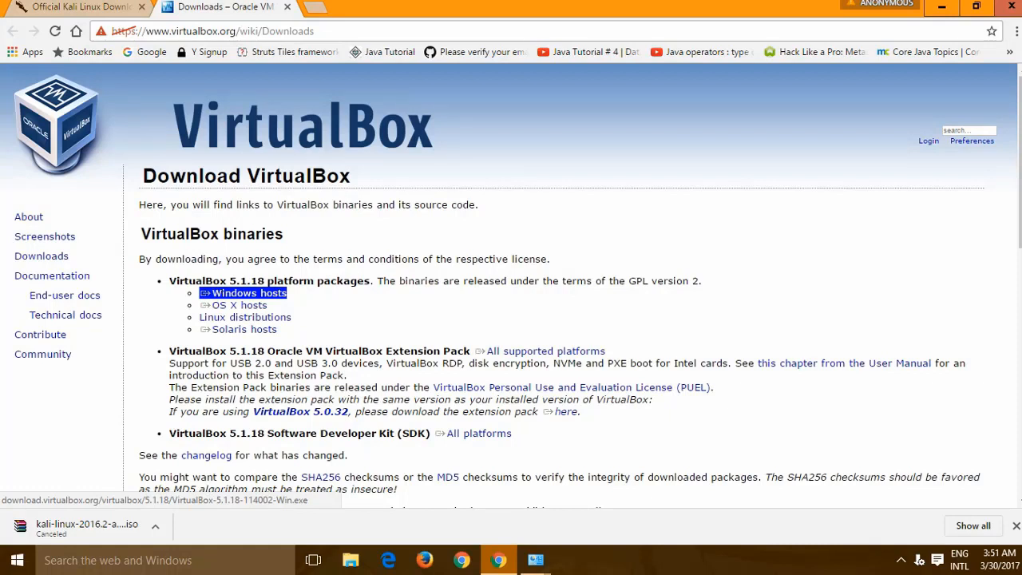
pyautogui.click(248, 293)
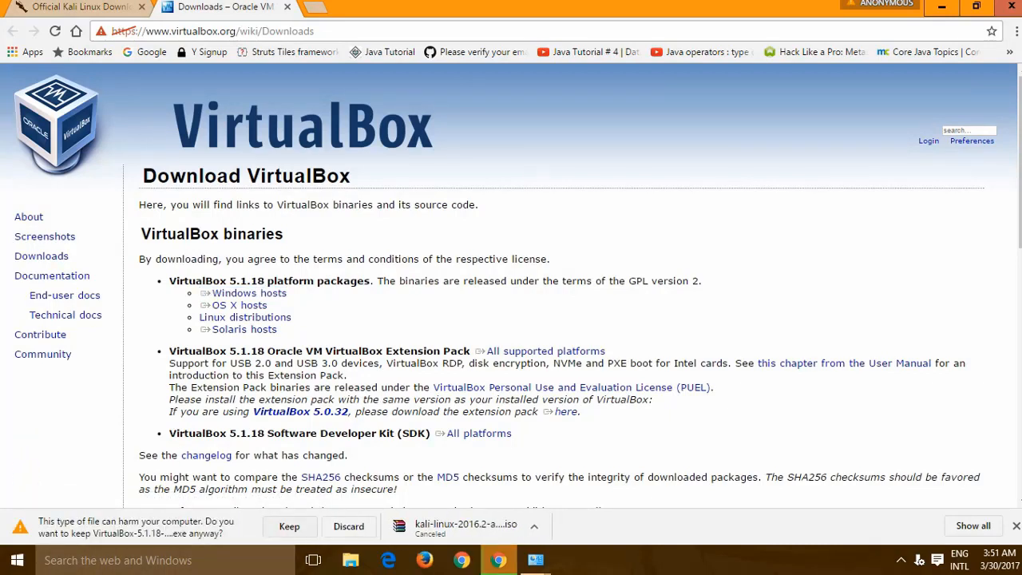
pyautogui.click(349, 527)
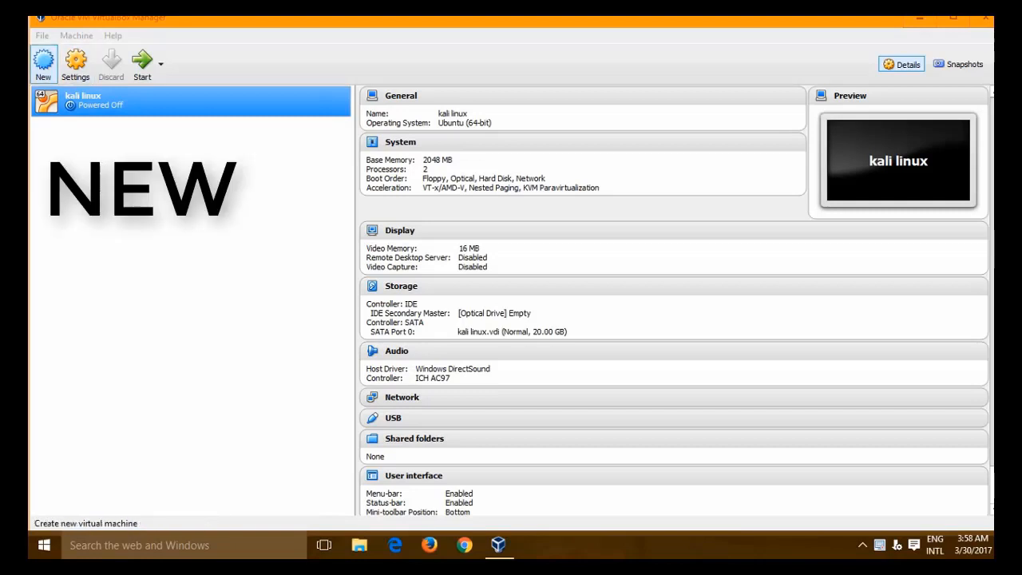
# - Create a new VM named 'KALI LINUX 2' with type Linux and version Debian (64-bit)
pyautogui.click(43, 62)
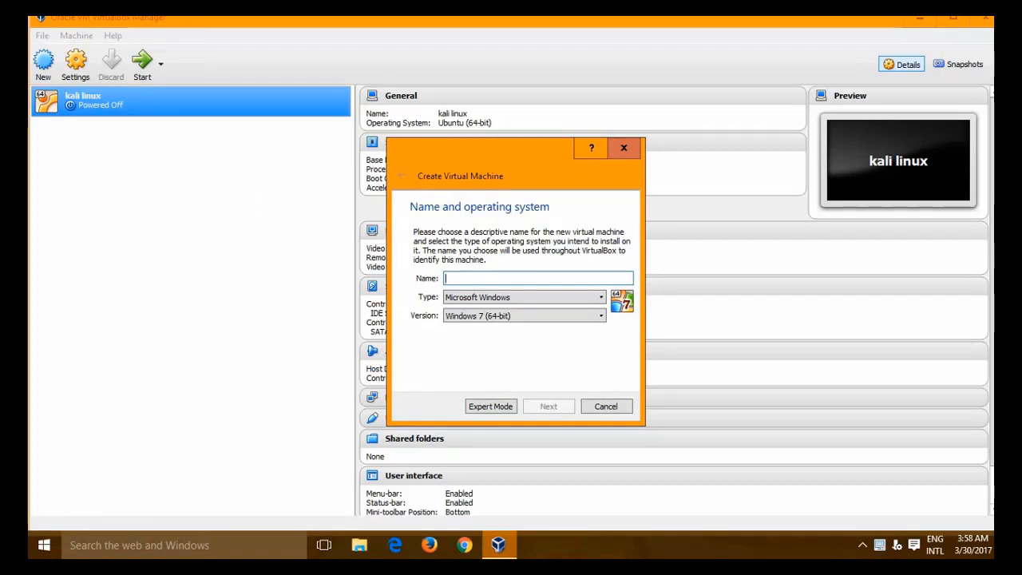
pyautogui.write('KALI LIN')
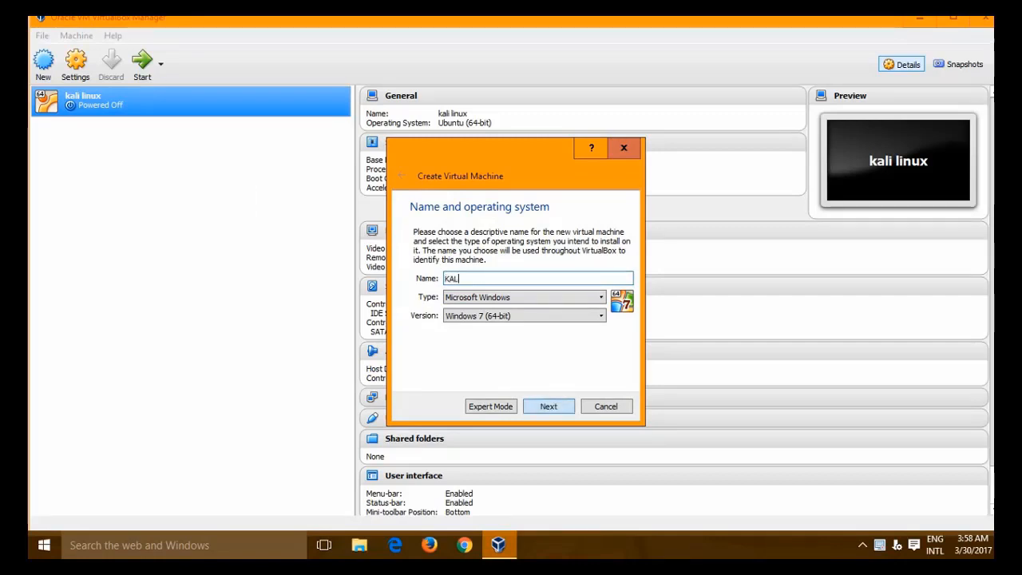
pyautogui.write('UX ')
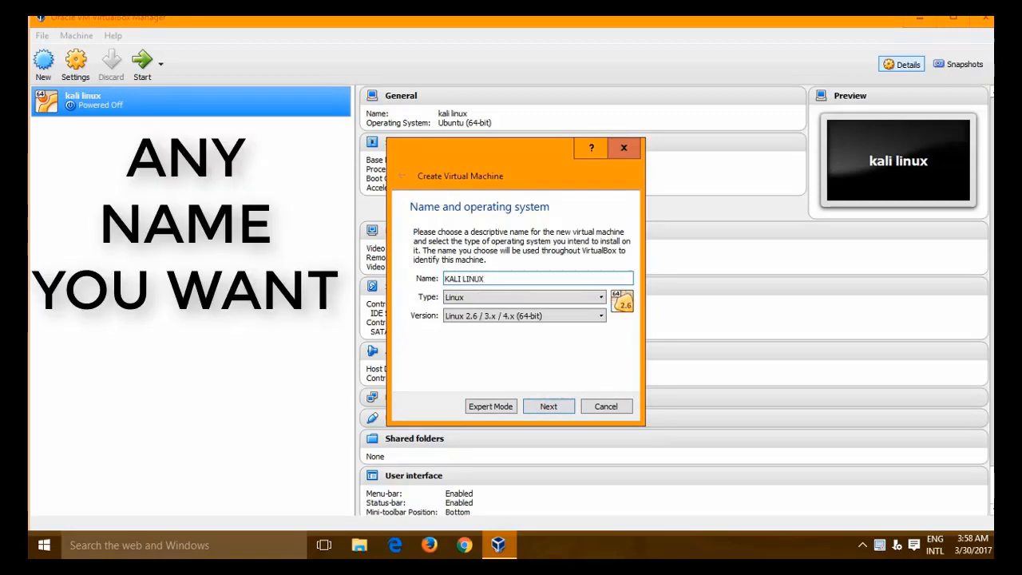
pyautogui.write('2')
pyautogui.press('Tab')
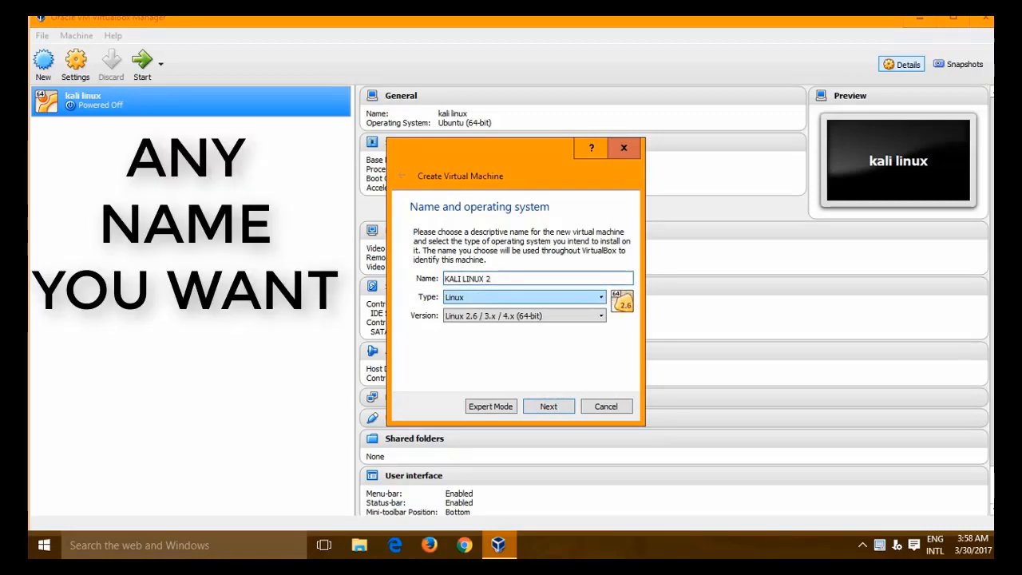
pyautogui.click(525, 316)
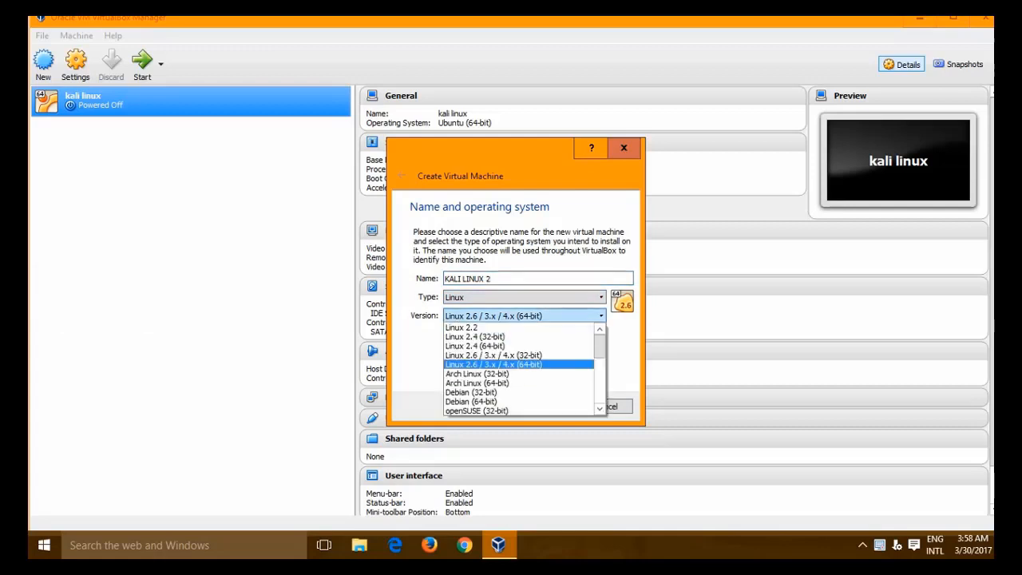
pyautogui.scroll(-5, 519, 384)
pyautogui.scroll(1, 519, 356)
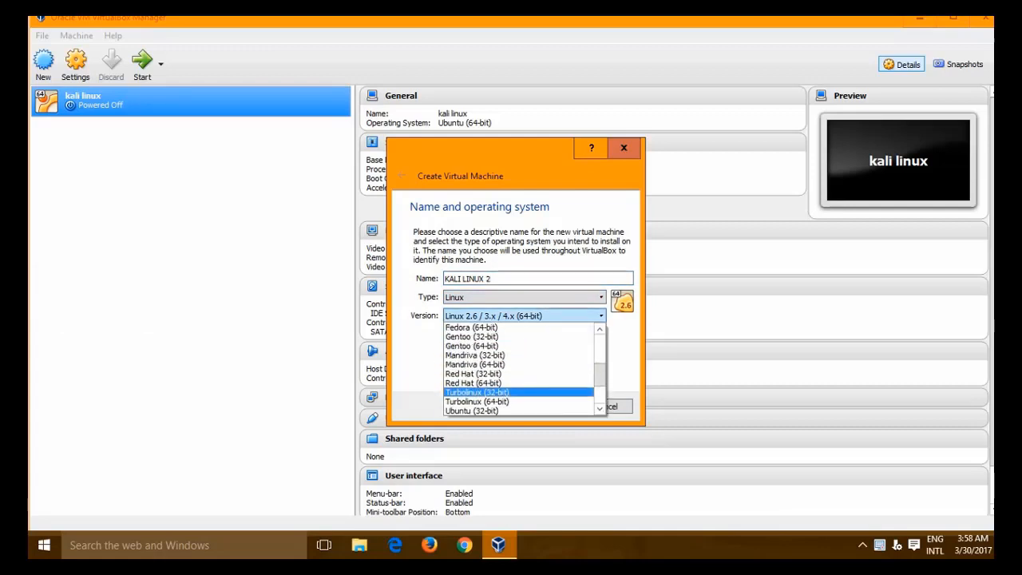
pyautogui.scroll(2, 519, 369)
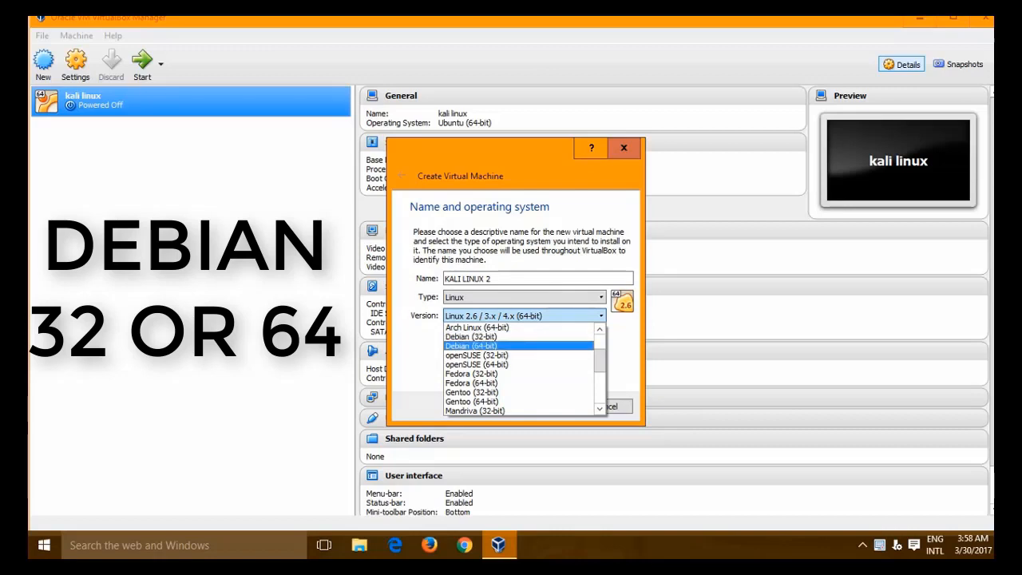
pyautogui.press('Return')
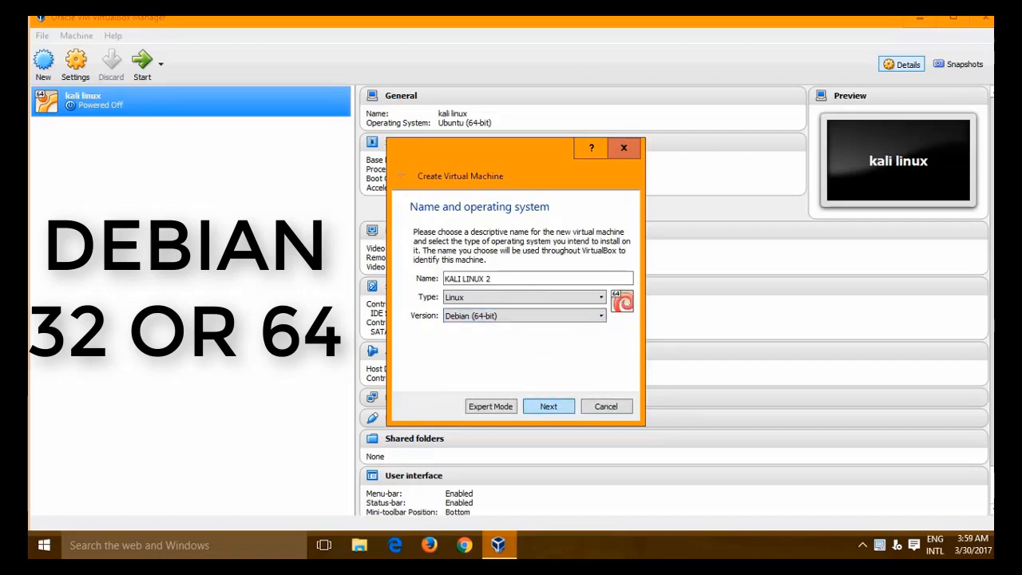
pyautogui.press('Return')
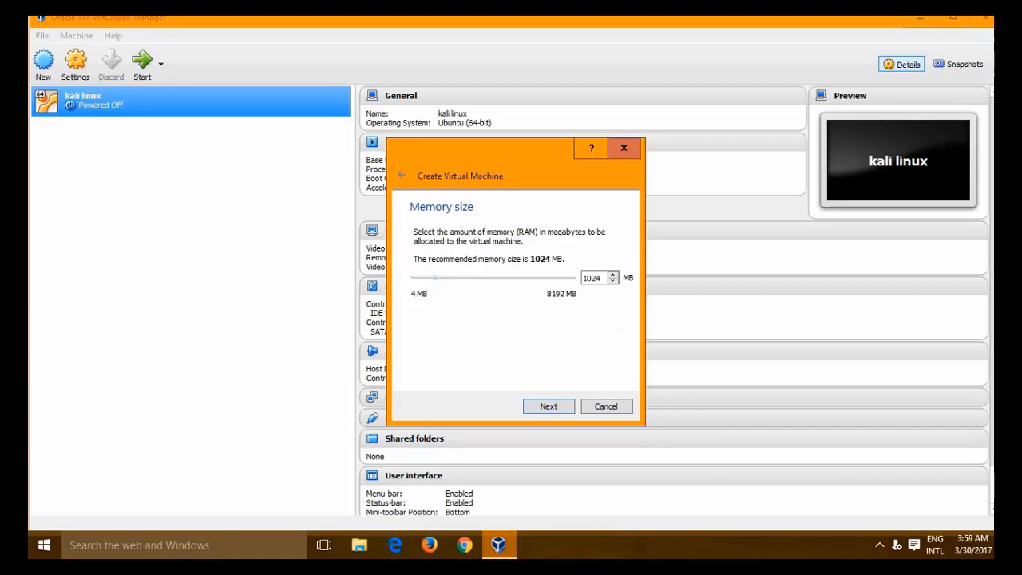
# - Give the machine 1024 MB memory and a new dynamically allocated 10.44 GB VDI hard disk
pyautogui.moveTo(435, 278)
pyautogui.mouseDown()
pyautogui.moveTo(469, 278)
pyautogui.moveTo(436, 278)
pyautogui.mouseUp()
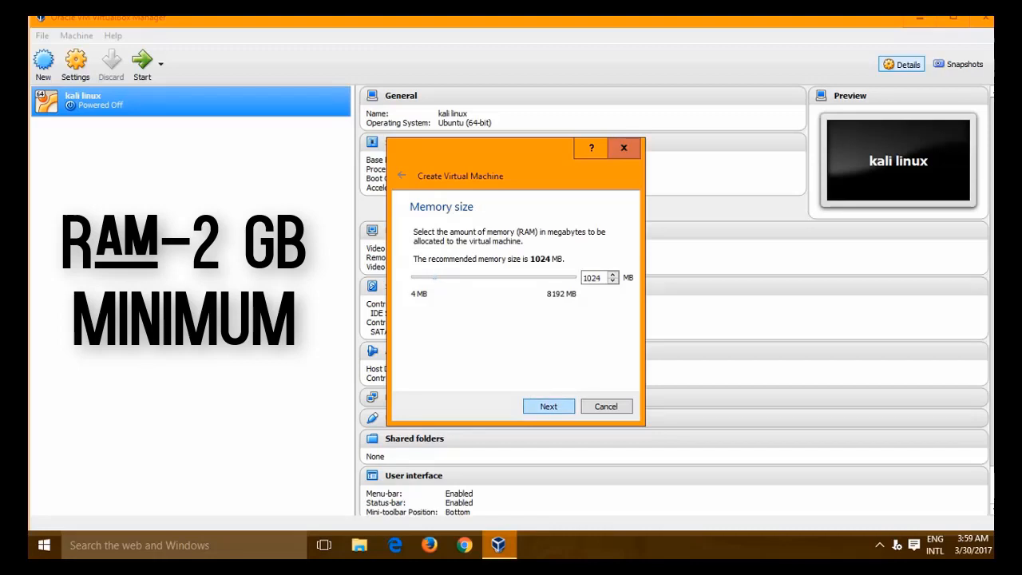
pyautogui.press('Return')
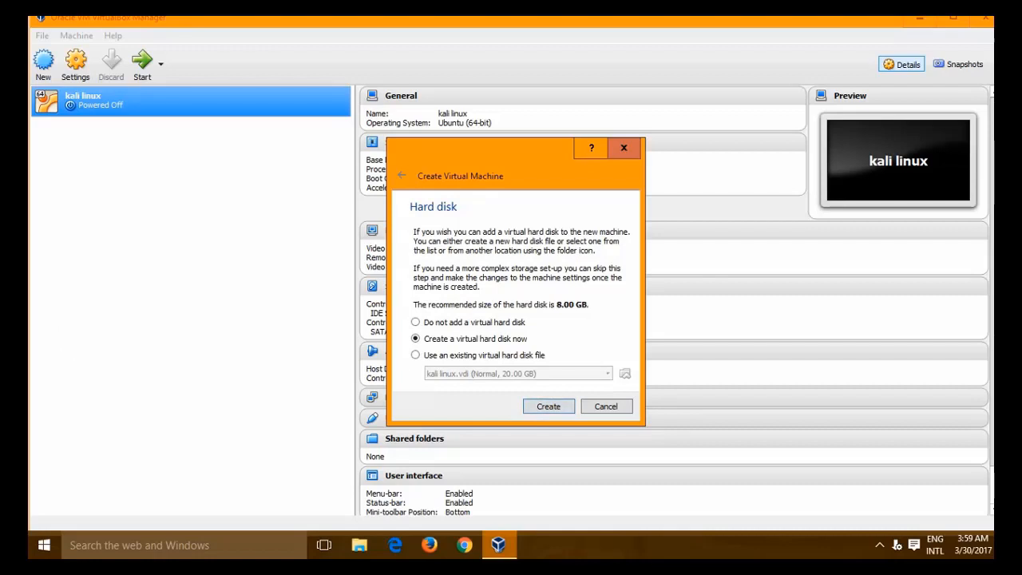
pyautogui.press('Return')
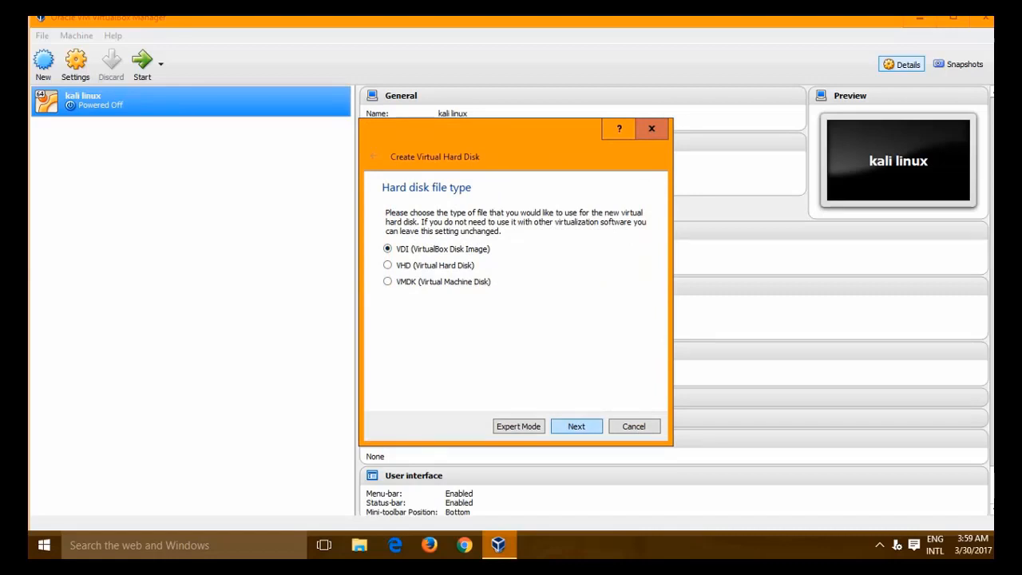
pyautogui.press('Return')
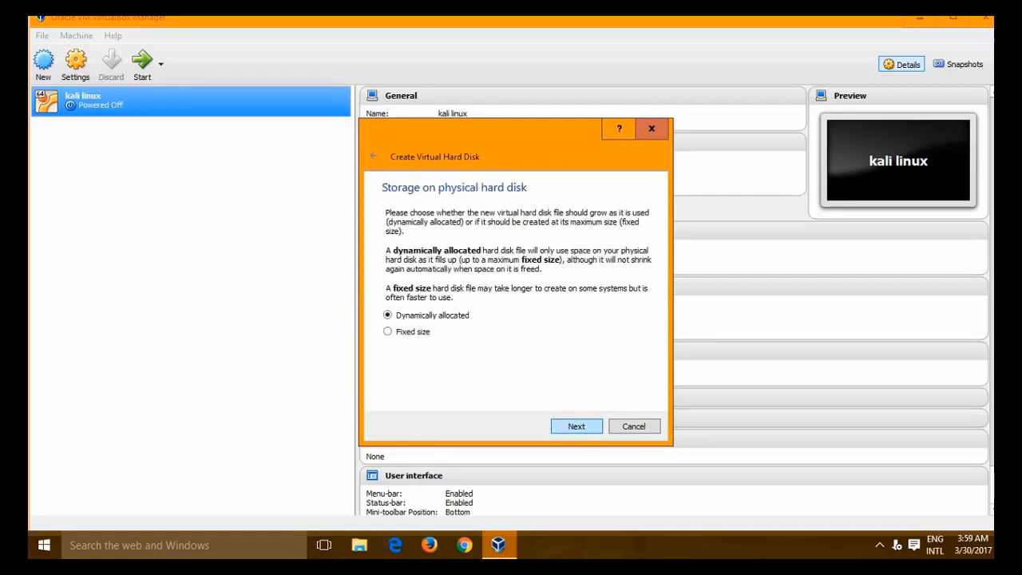
pyautogui.press('Return')
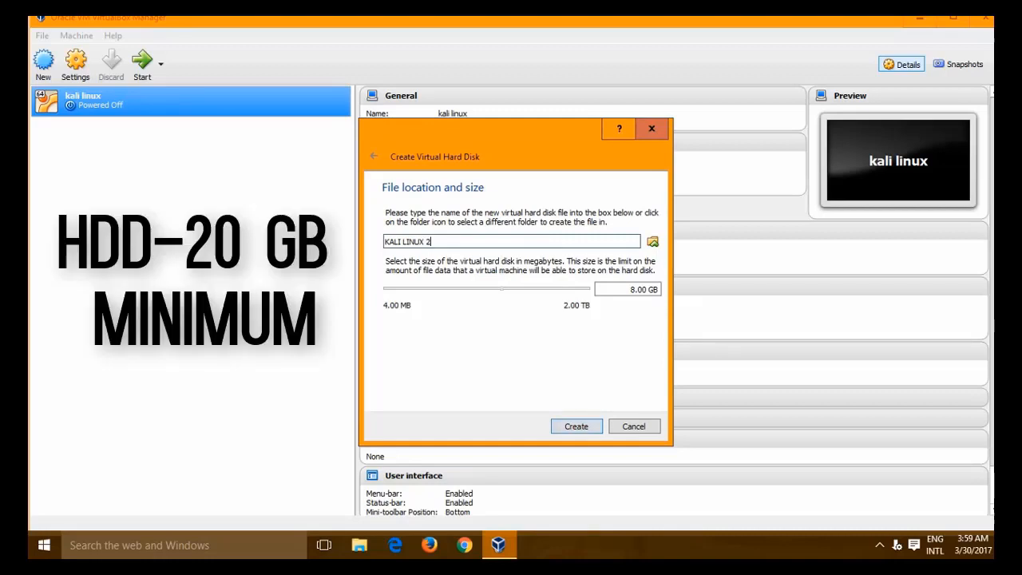
pyautogui.moveTo(502, 289)
pyautogui.mouseDown()
pyautogui.moveTo(516, 289)
pyautogui.moveTo(506, 289)
pyautogui.mouseUp()
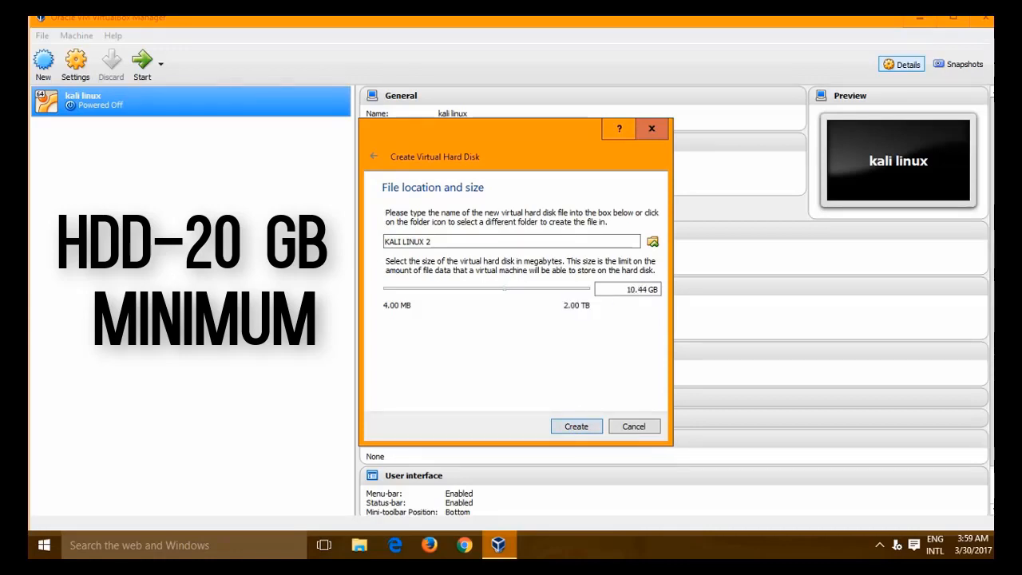
pyautogui.press('Return')
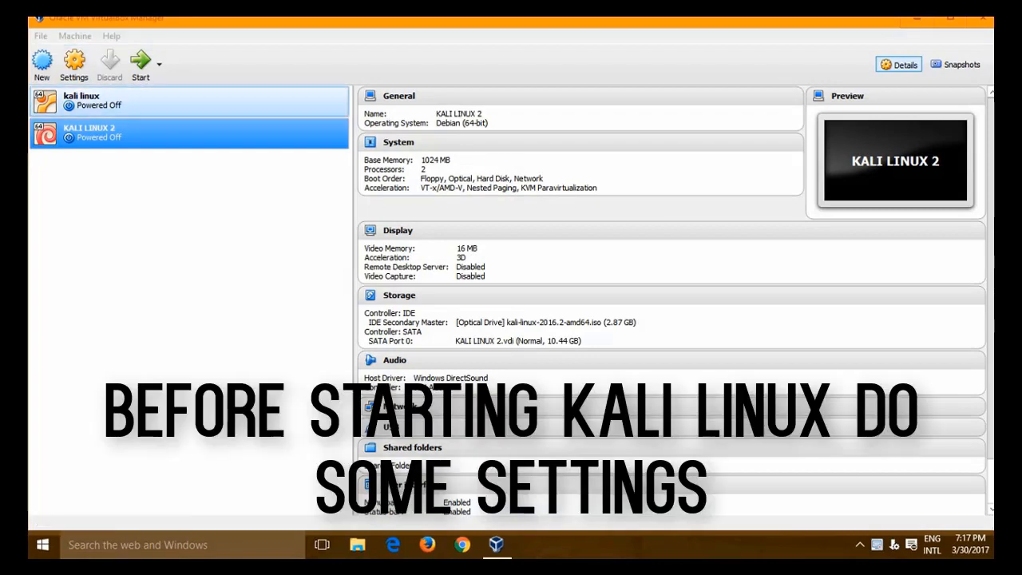
# - In the machine's General > Advanced settings, keep Shared Clipboard set to Bidirectional
pyautogui.click(74, 64)
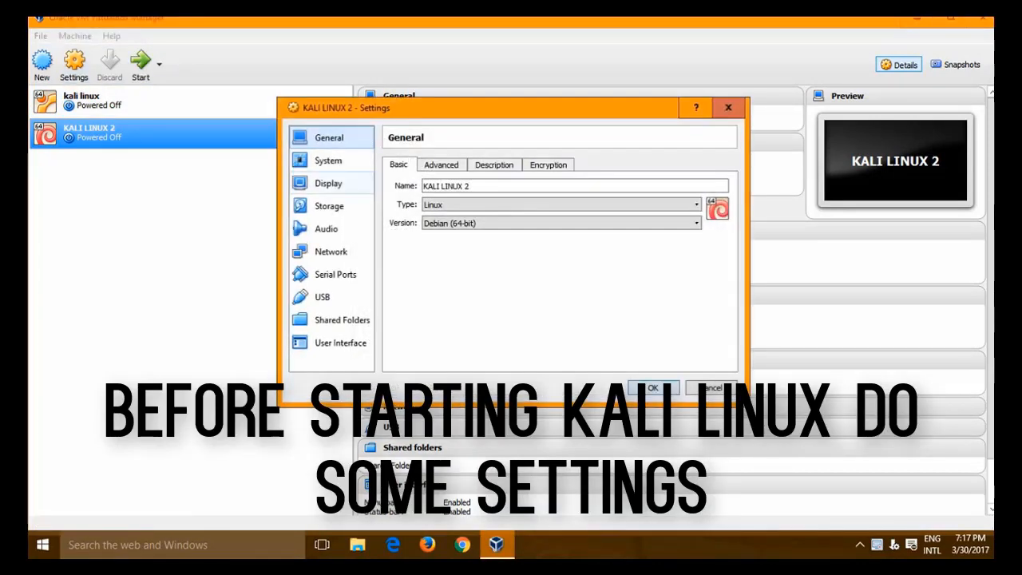
pyautogui.click(442, 164)
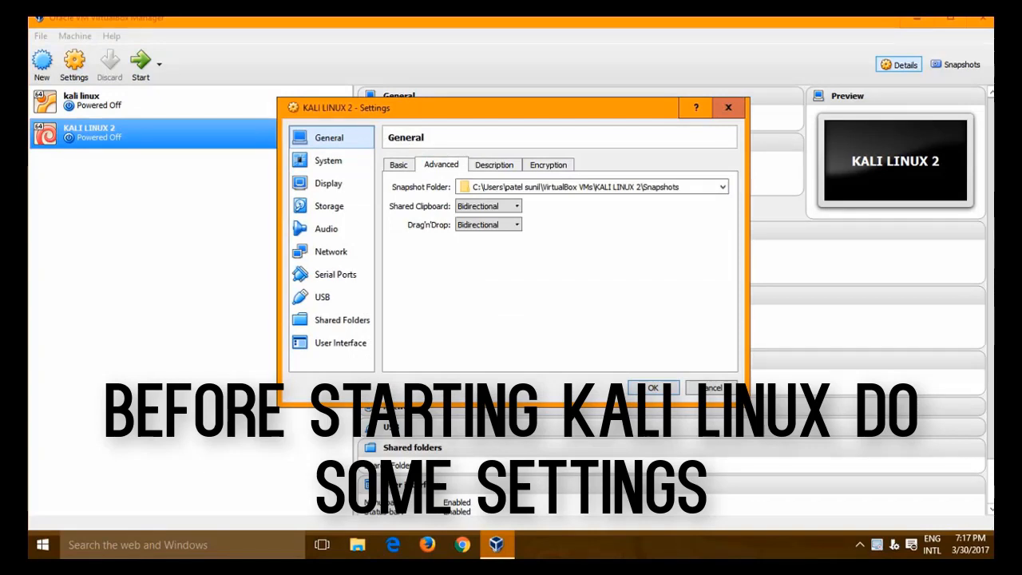
pyautogui.click(489, 206)
pyautogui.click(482, 246)
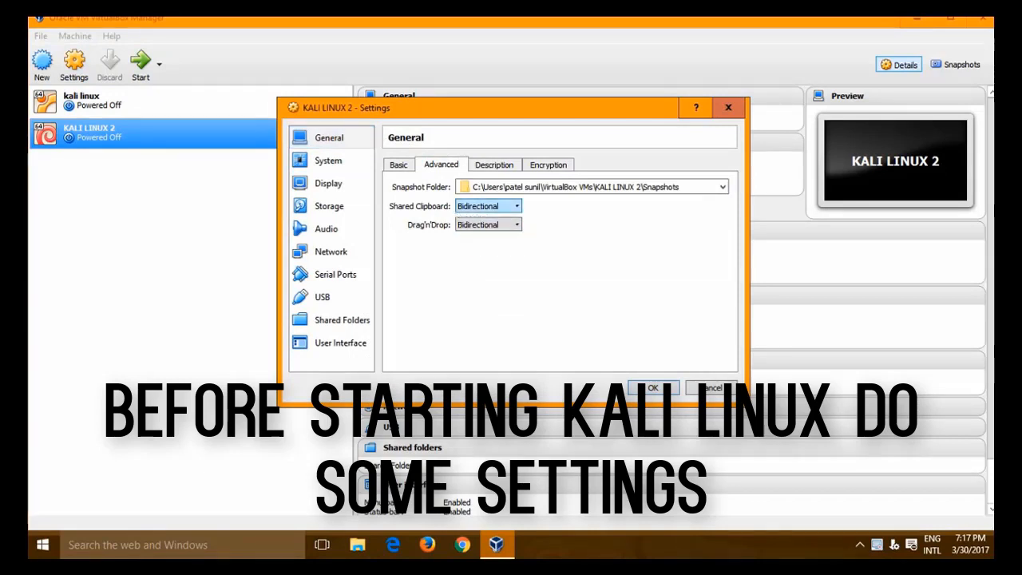
# - Review the System boot order and processor settings, then move through Display to Storage
pyautogui.click(328, 160)
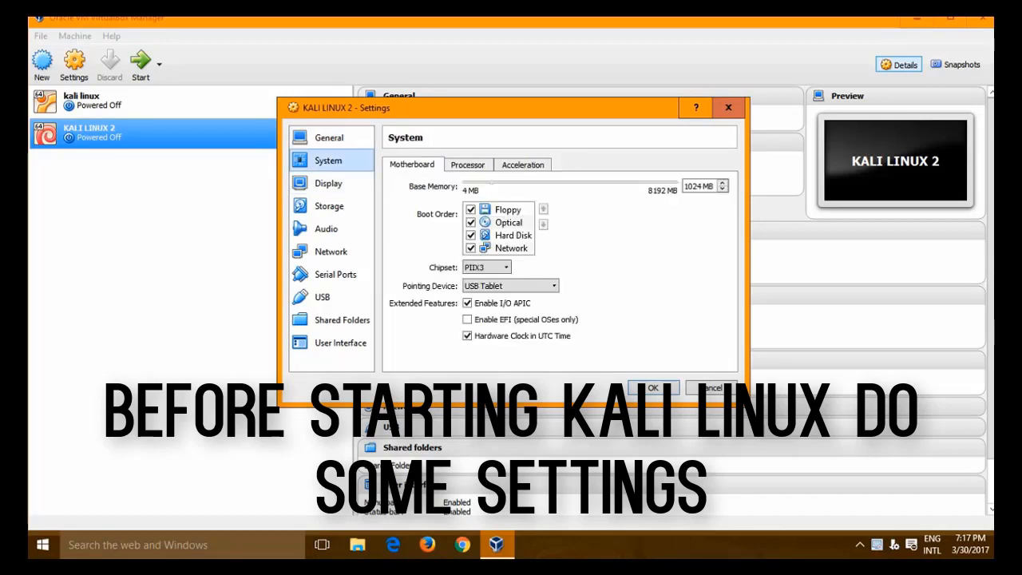
pyautogui.click(471, 248)
pyautogui.click(471, 248)
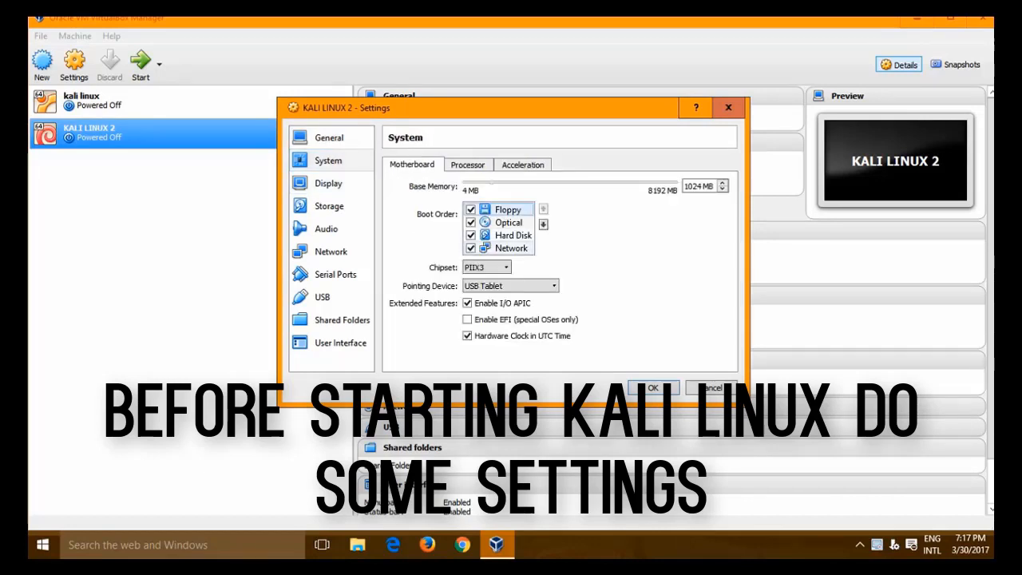
pyautogui.click(467, 165)
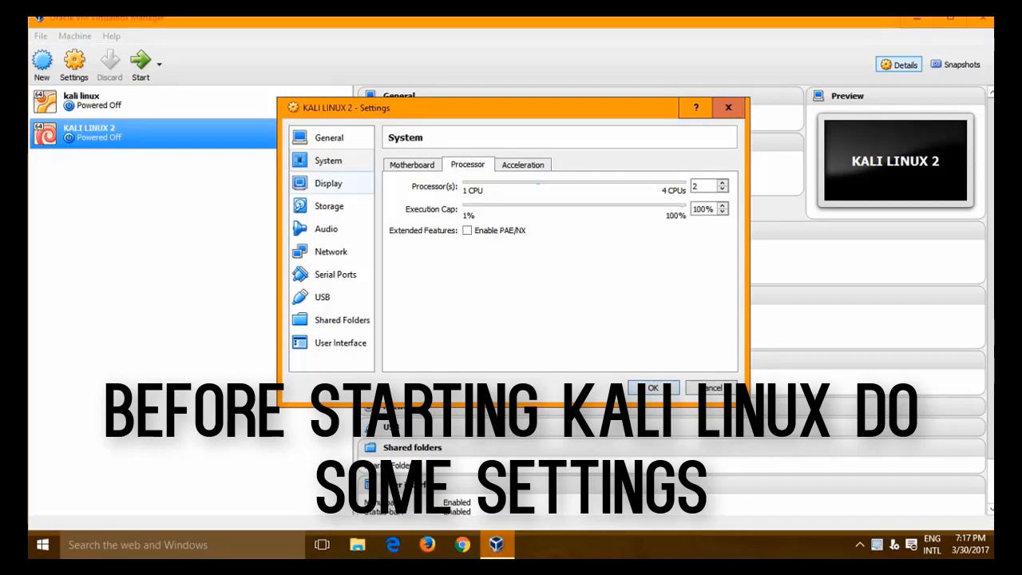
pyautogui.click(328, 183)
pyautogui.click(329, 206)
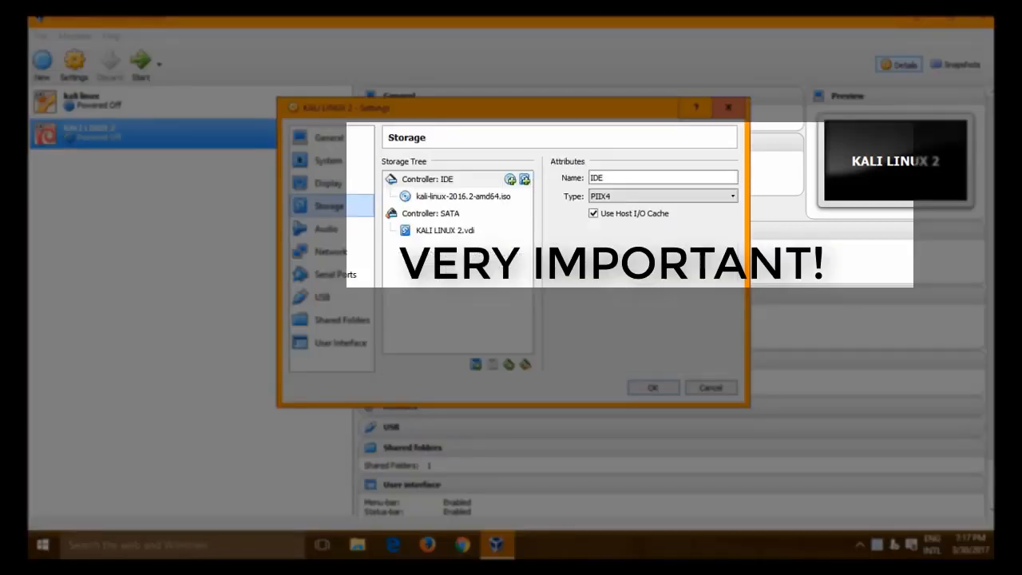
# - Attach kali-linux-2016.2-amd64.iso as the optical disk under Controller: IDE
pyautogui.click(463, 196)
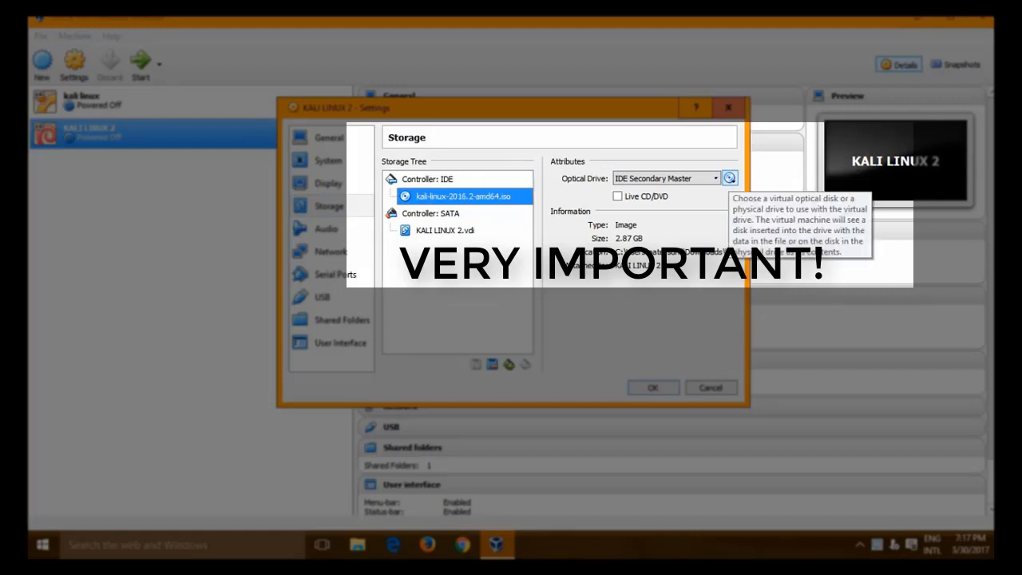
pyautogui.click(730, 178)
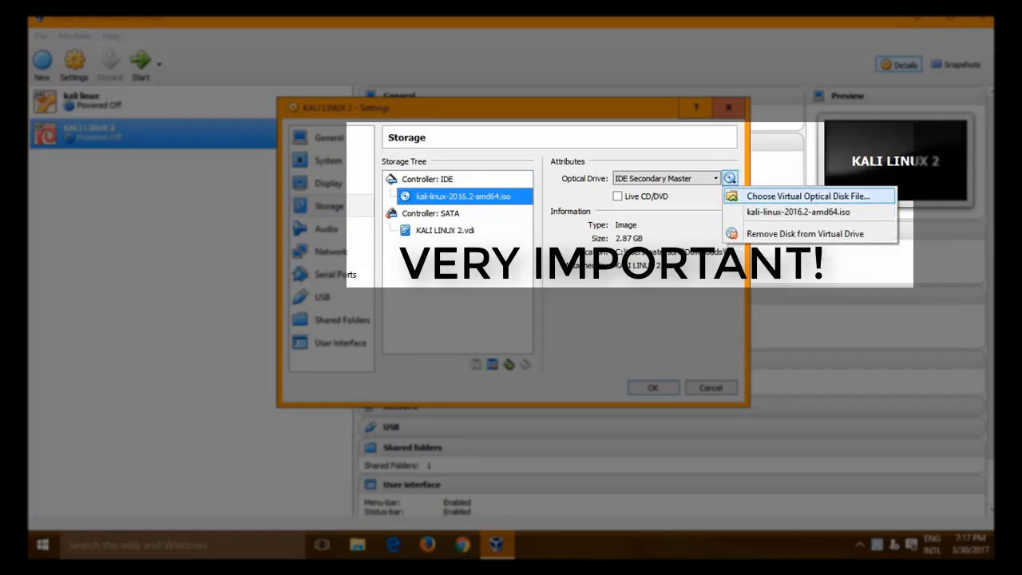
pyautogui.click(807, 196)
pyautogui.click(480, 218)
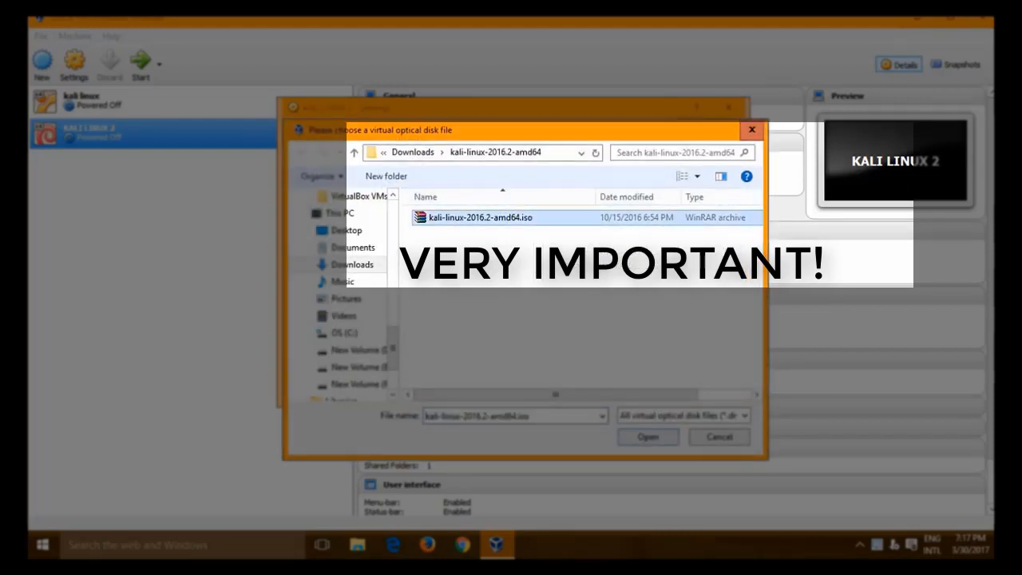
pyautogui.click(648, 437)
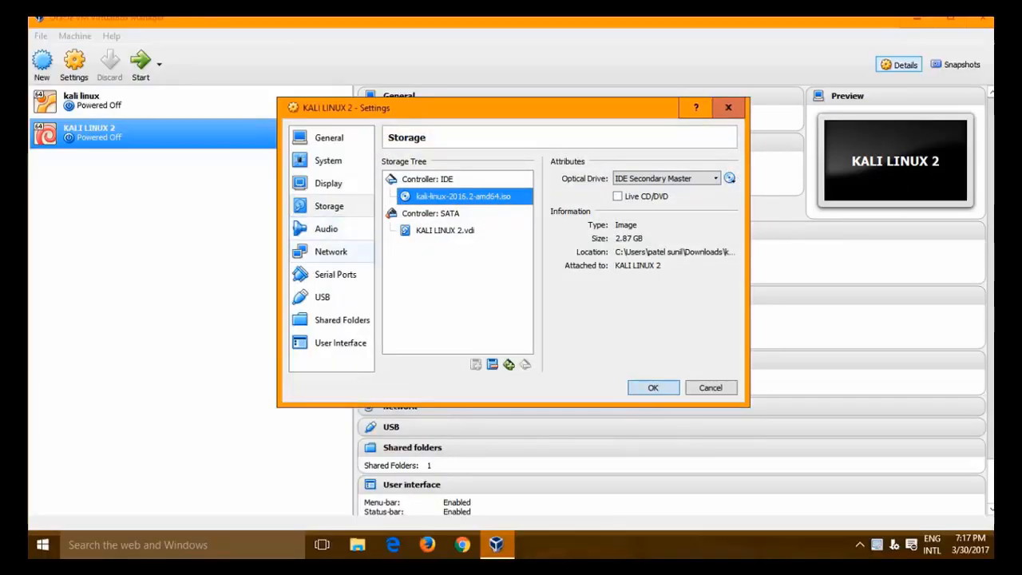
pyautogui.click(331, 251)
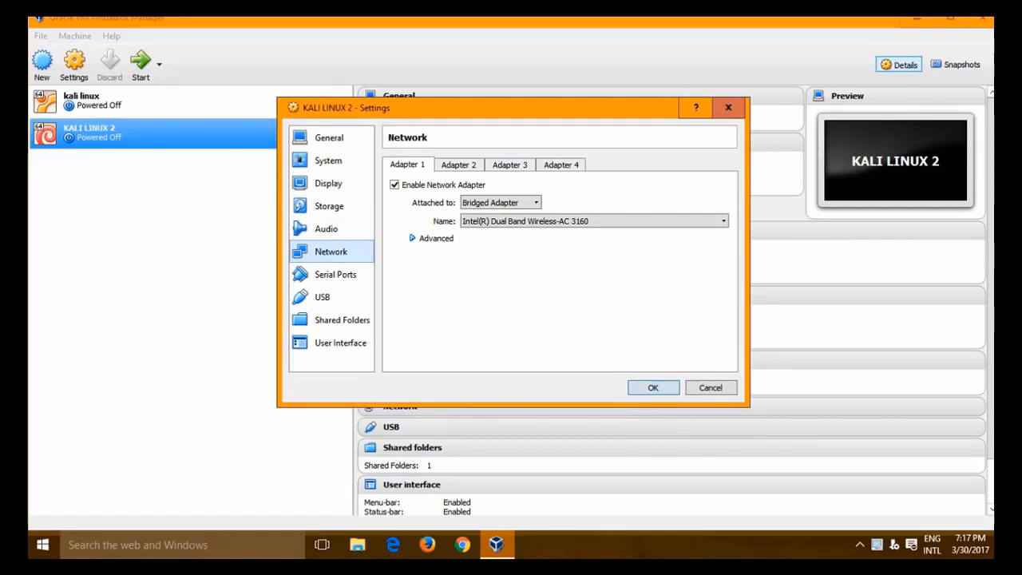
# - Keep the network on Bridged Adapter, save the settings, and start KALI LINUX 2
pyautogui.click(501, 203)
pyautogui.click(501, 203)
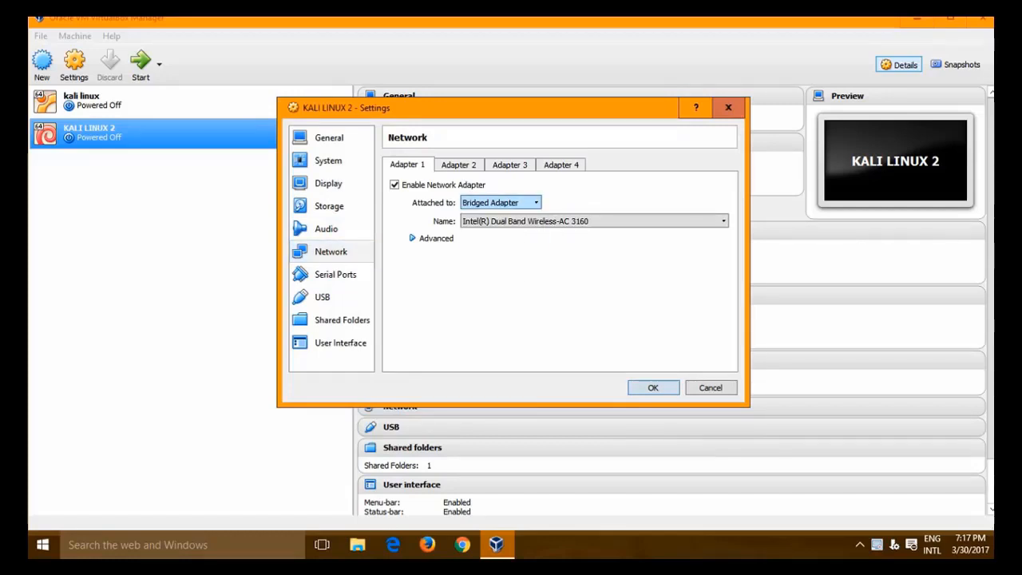
pyautogui.click(653, 387)
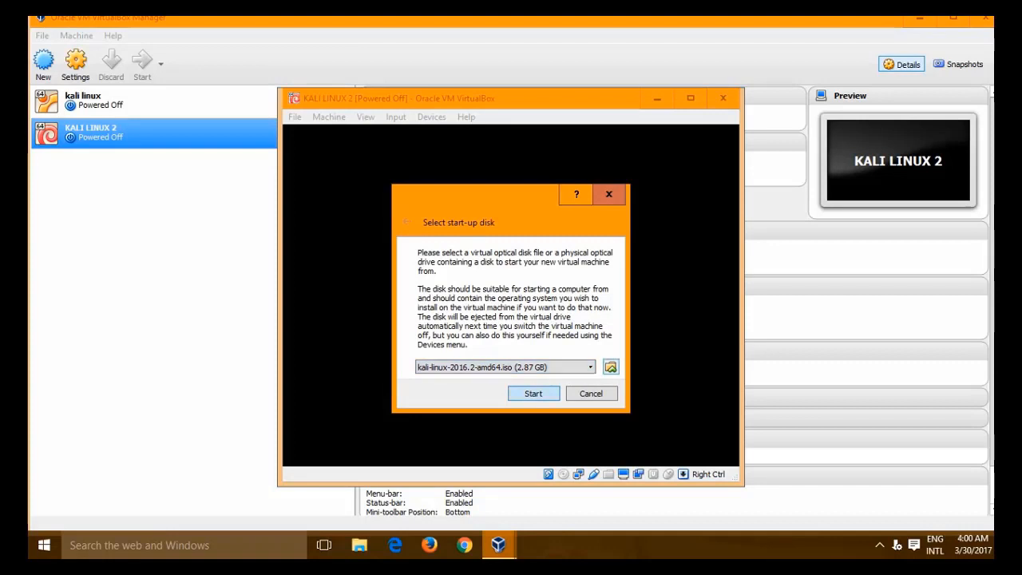
pyautogui.click(611, 367)
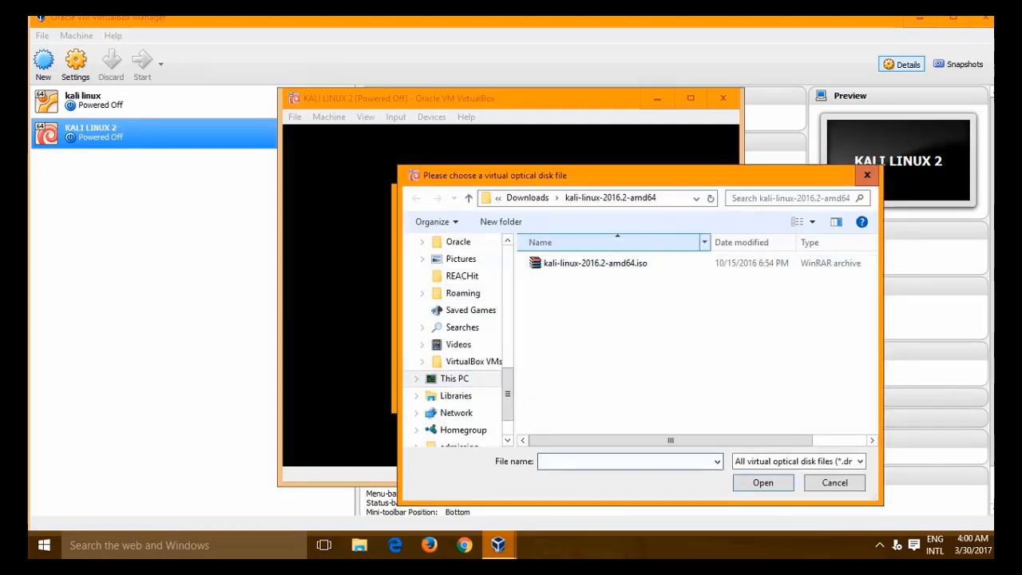
# - Choose kali-linux-2016.2-amd64.iso as the start-up disk and boot the VM from it
pyautogui.click(595, 263)
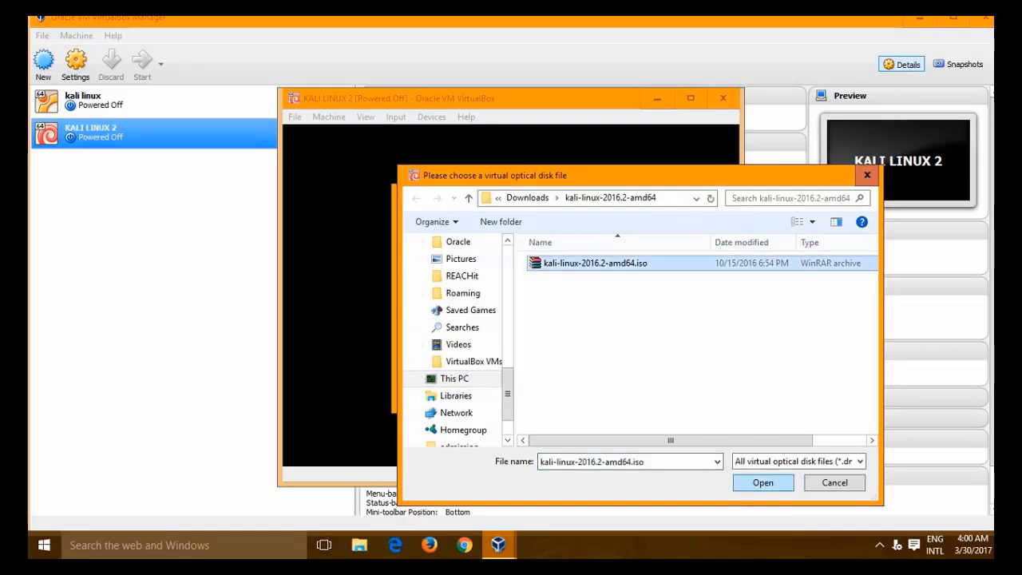
pyautogui.click(763, 483)
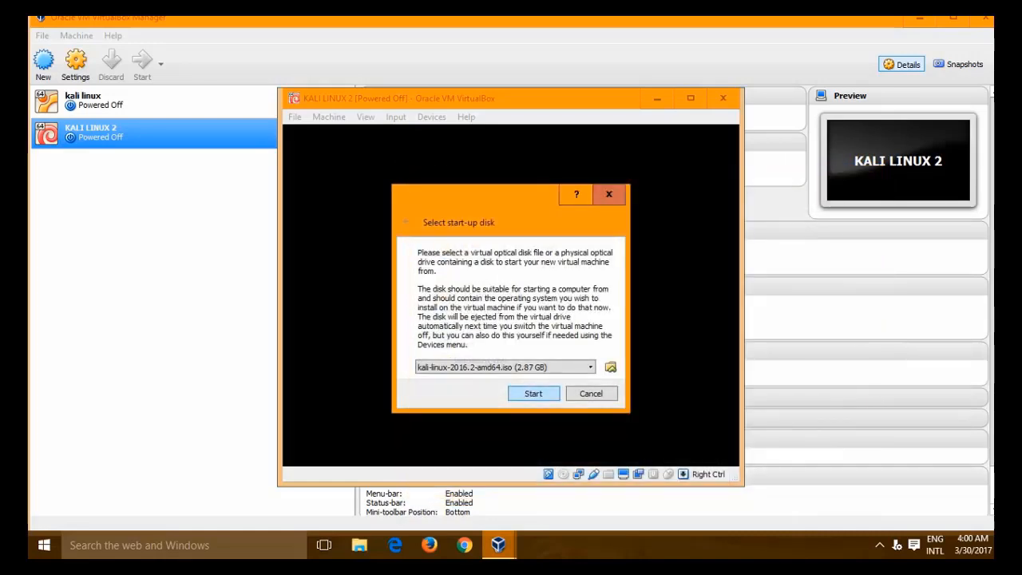
pyautogui.press('Return')
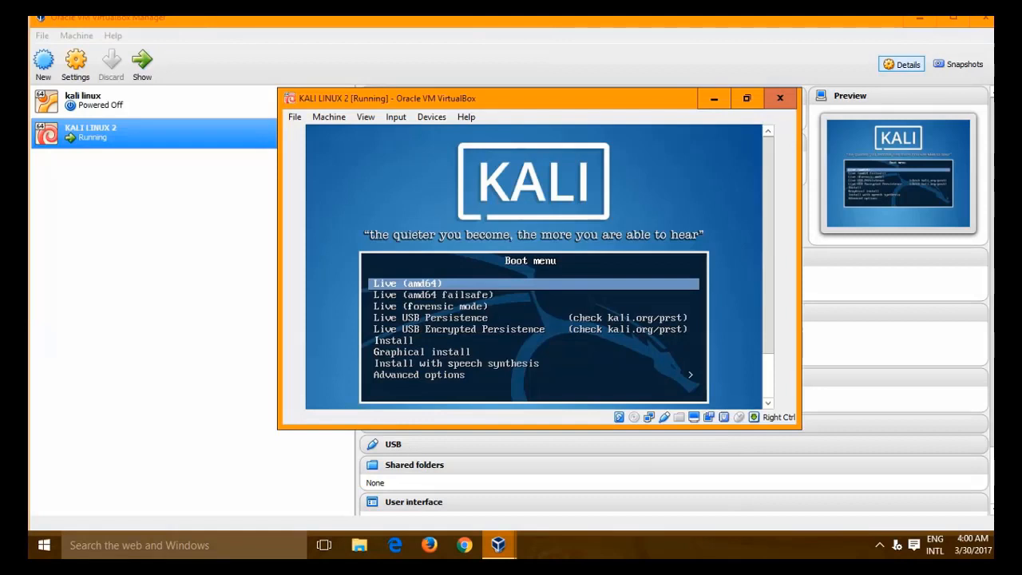
# - Select Graphical install in the Kali boot menu
pyautogui.press('Down')
pyautogui.press('Down')
pyautogui.press('Down')
pyautogui.press('Down')
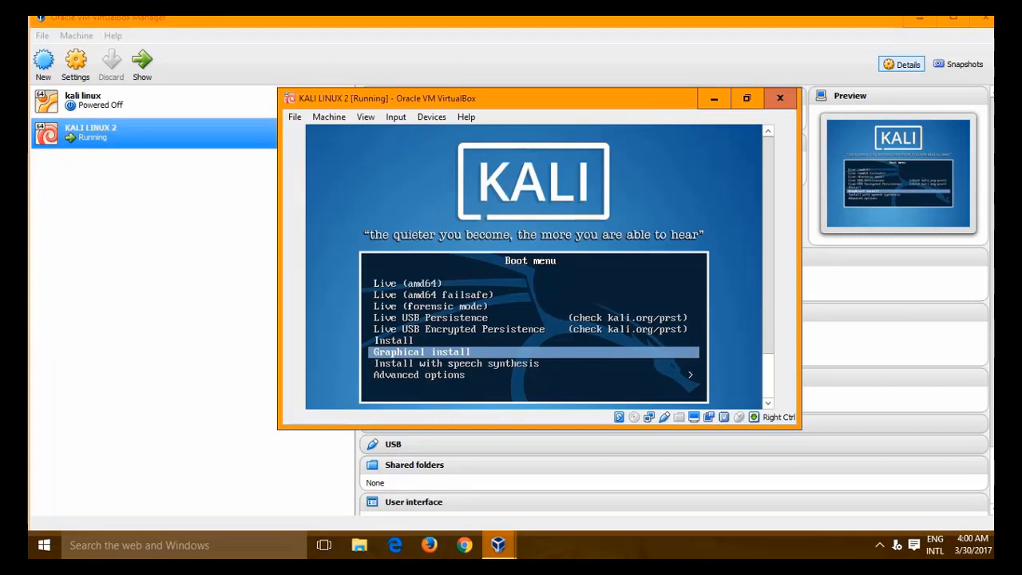
pyautogui.press('Return')
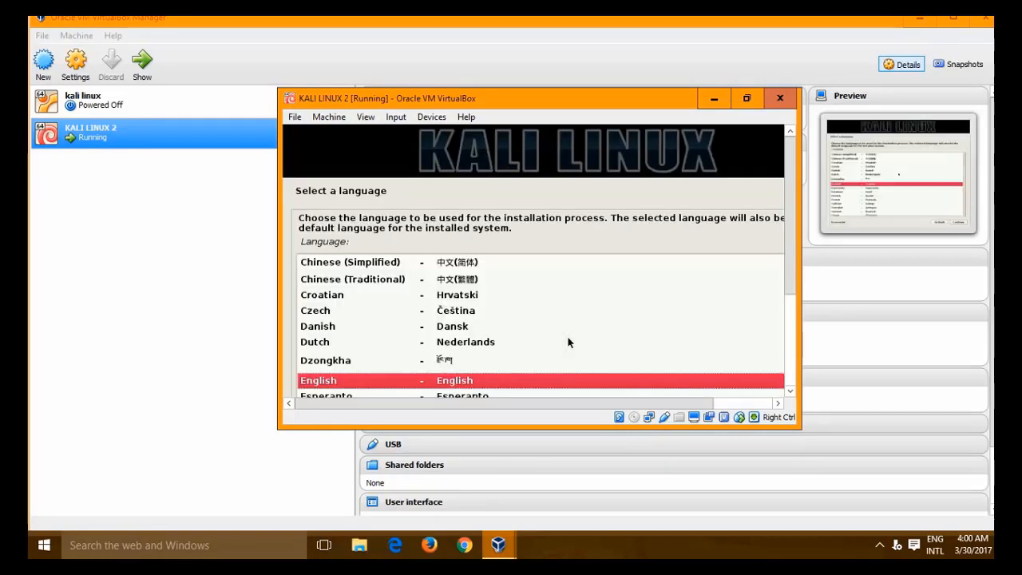
# - Restore the VM window and choose English, India and the American English keymap
pyautogui.click(747, 97)
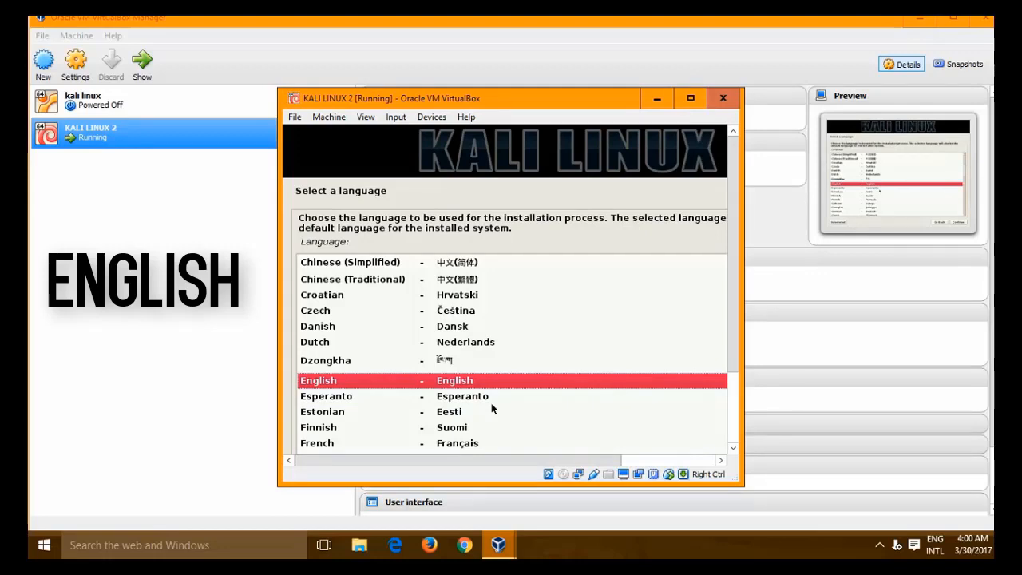
pyautogui.press('Return')
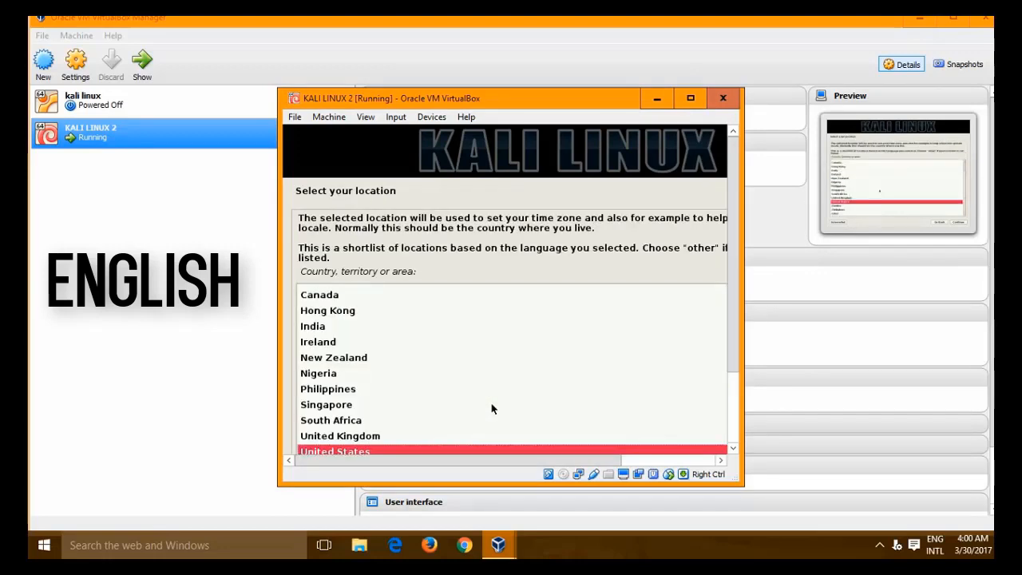
pyautogui.click(405, 327)
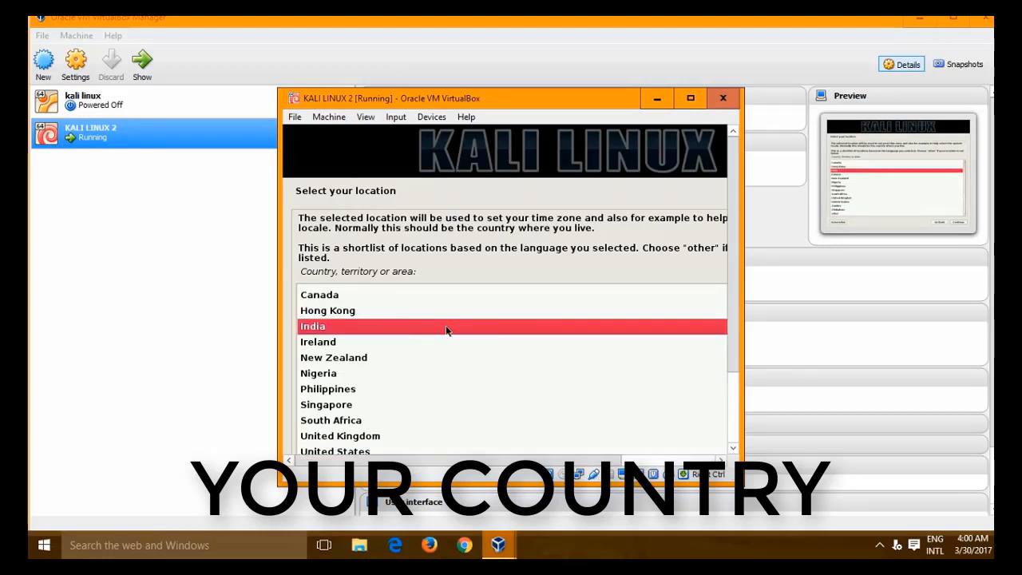
pyautogui.press('Return')
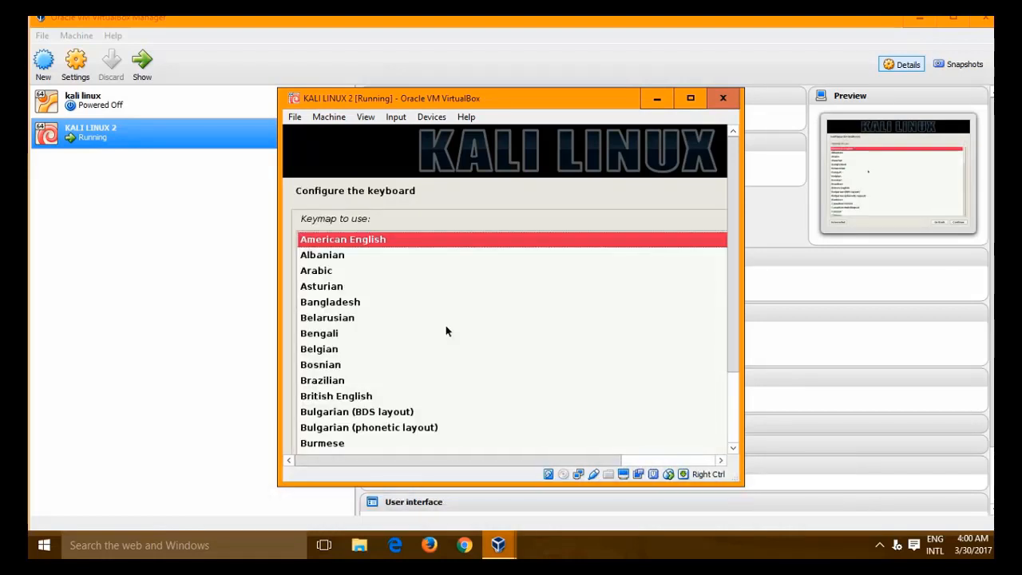
pyautogui.press('Return')
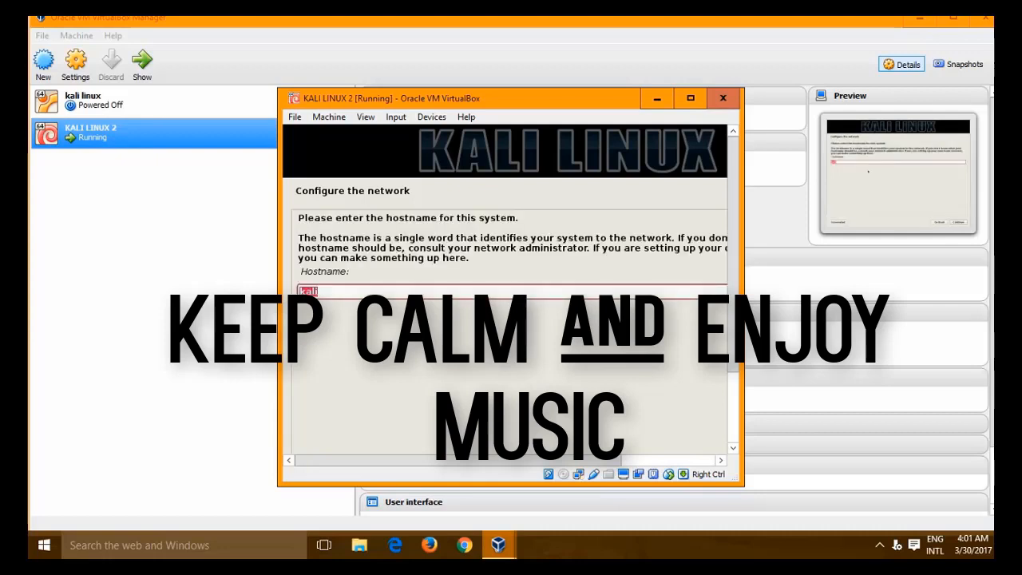
# - Accept kali as the hostname and leave the domain name blank
pyautogui.click(355, 288)
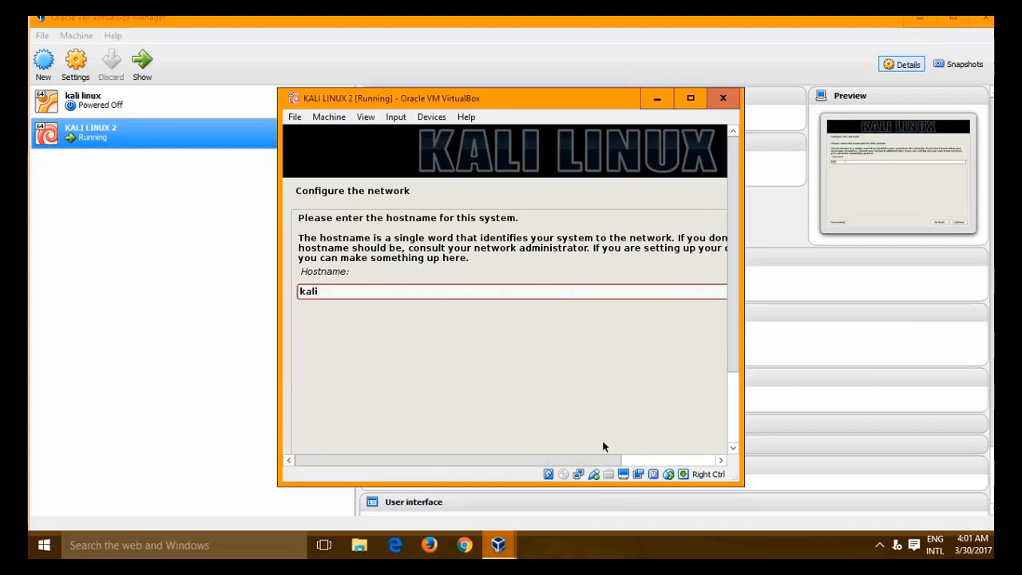
pyautogui.press('Return')
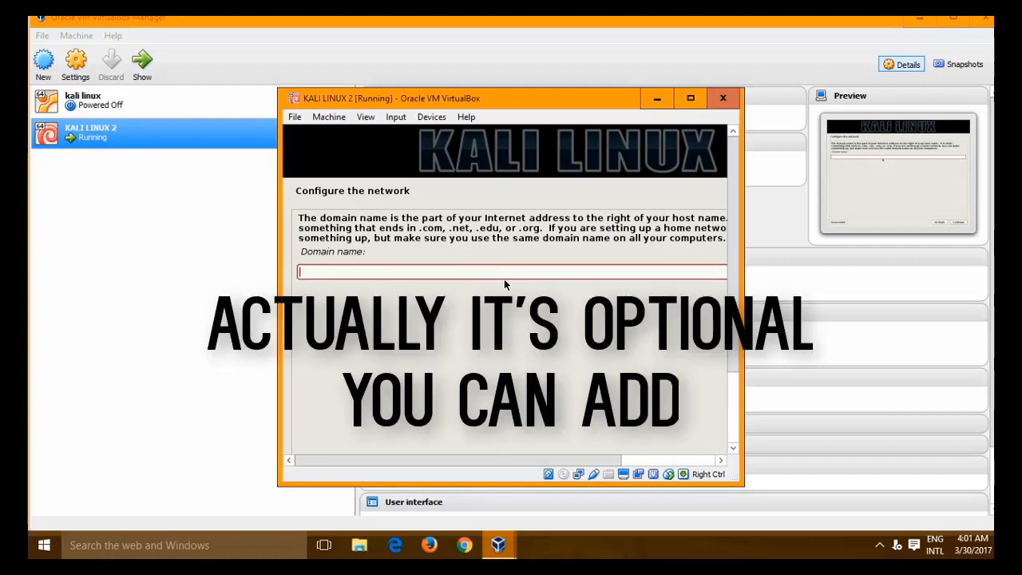
pyautogui.press('Return')
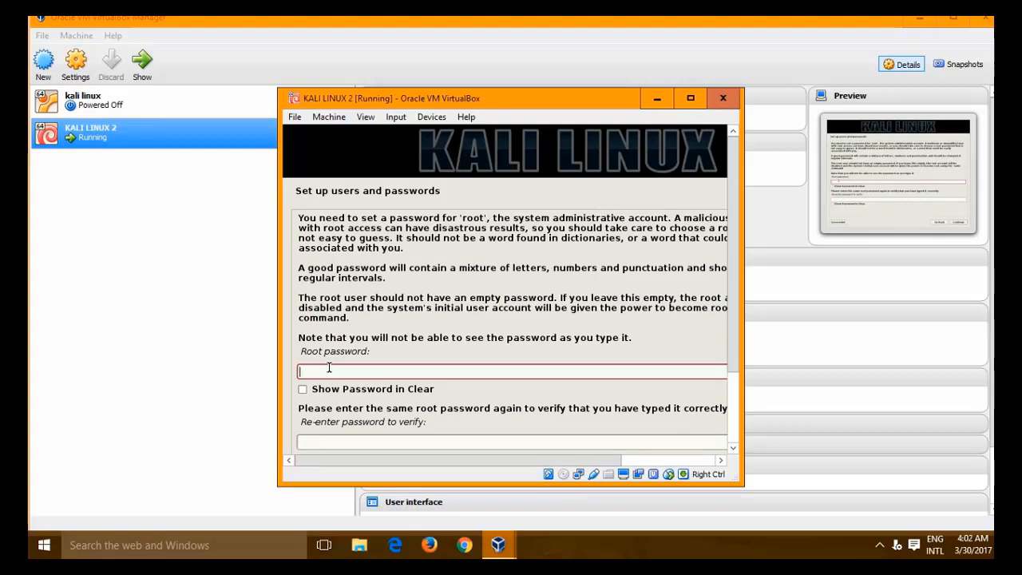
# - Enter and re-enter the root password with Show Password in Clear ticked, then submit it
pyautogui.write('toor')
pyautogui.click(317, 390)
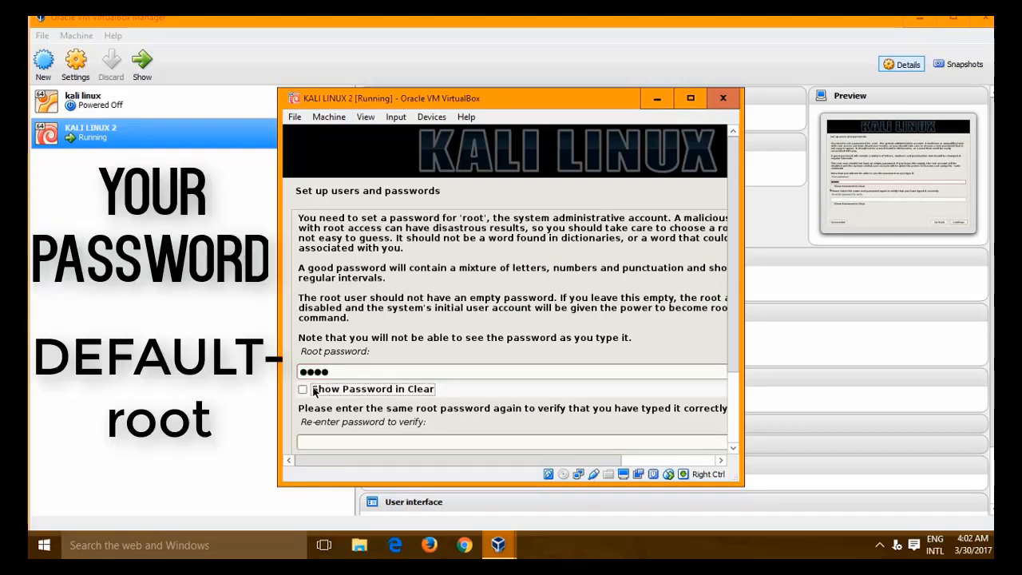
pyautogui.click(313, 440)
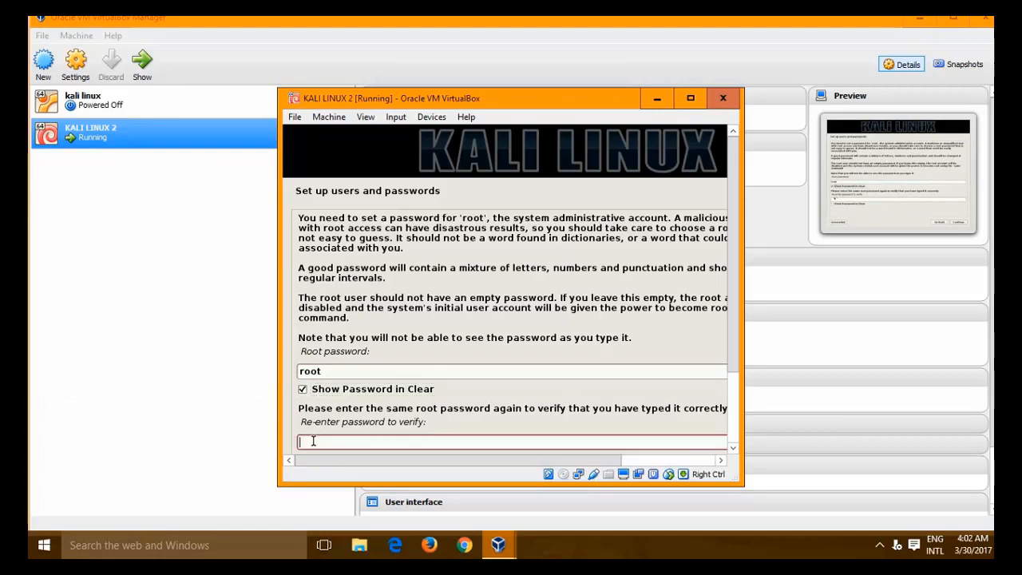
pyautogui.write('root')
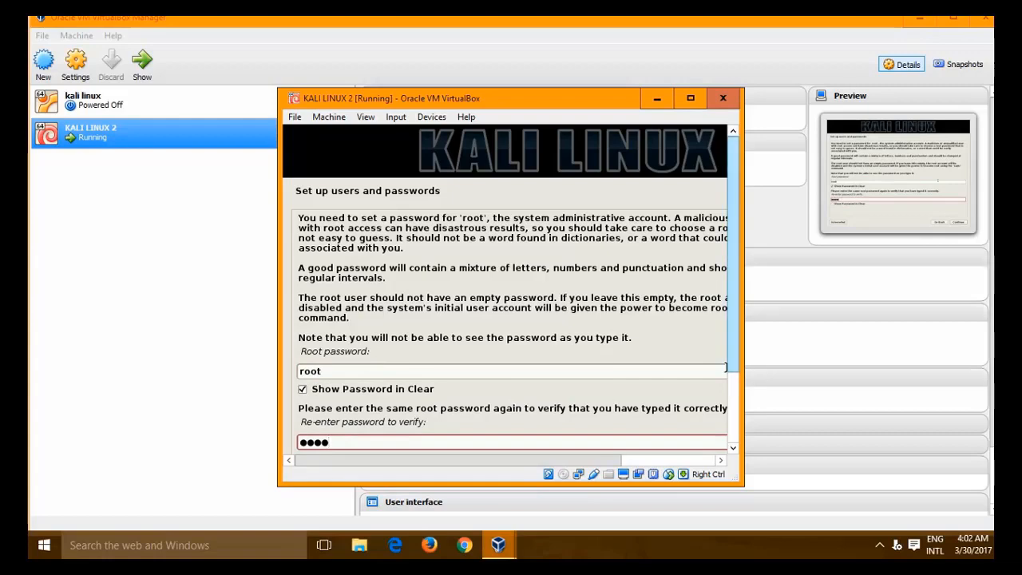
pyautogui.moveTo(727, 367); pyautogui.dragTo(729, 436)
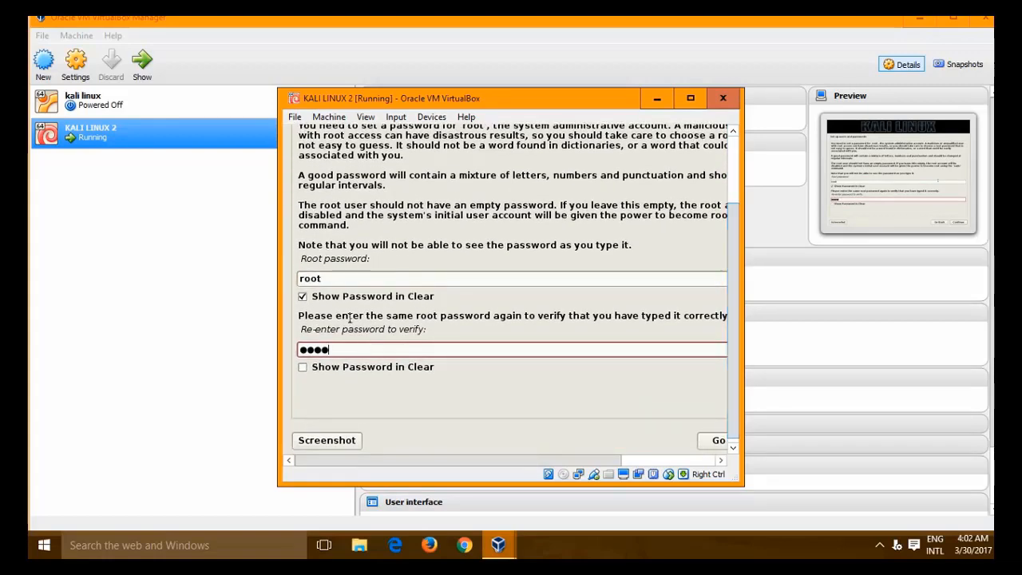
pyautogui.click(304, 367)
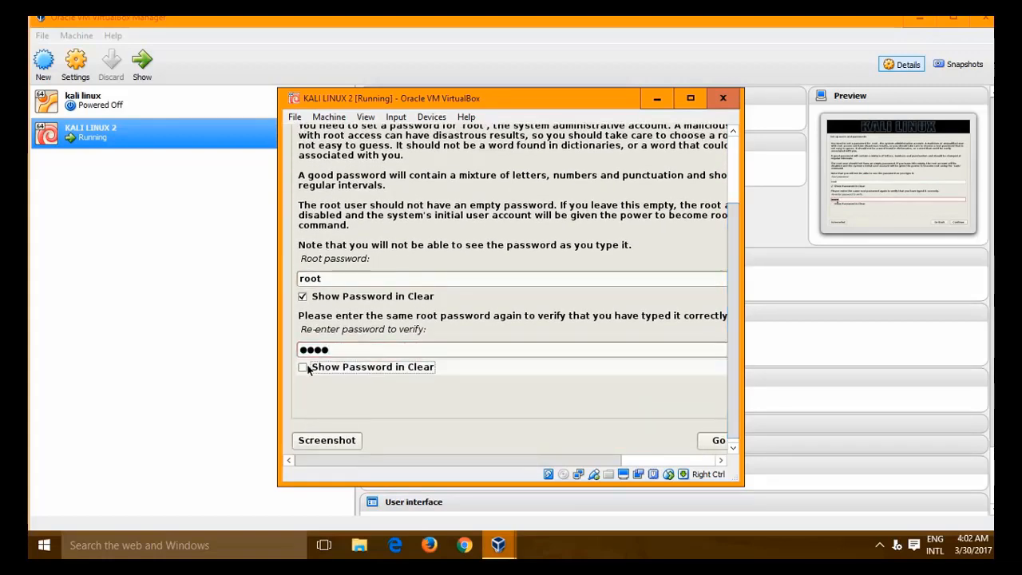
pyautogui.click(716, 440)
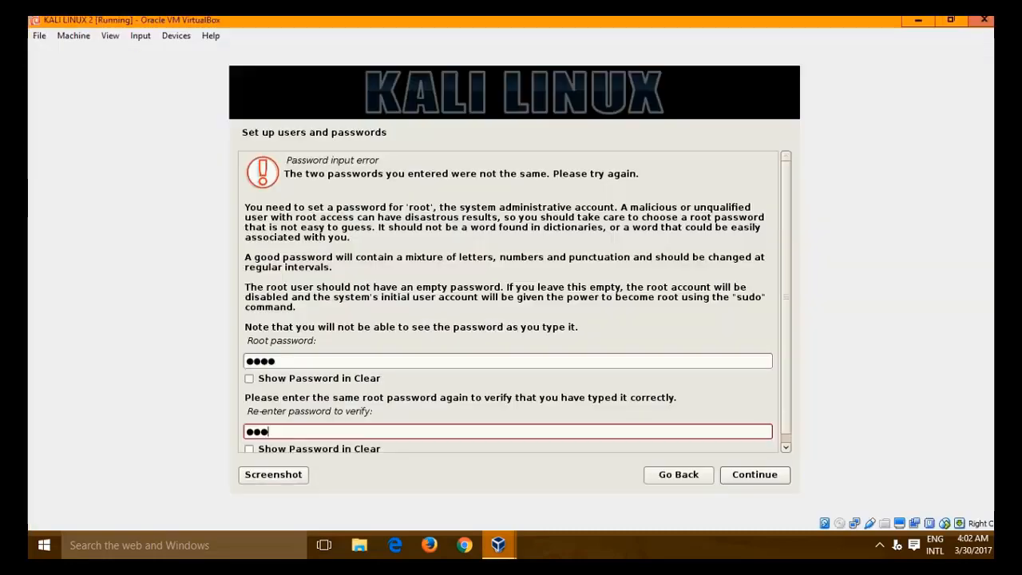
pyautogui.press('Return')
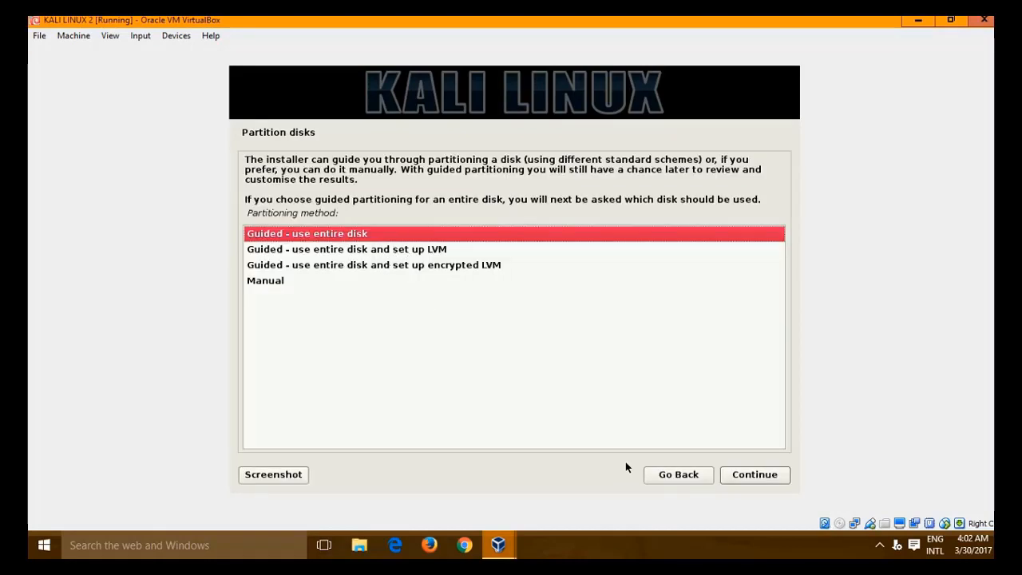
# - Guided-partition the entire 11.2 GB disk with all files in one partition and write the changes
pyautogui.click(755, 475)
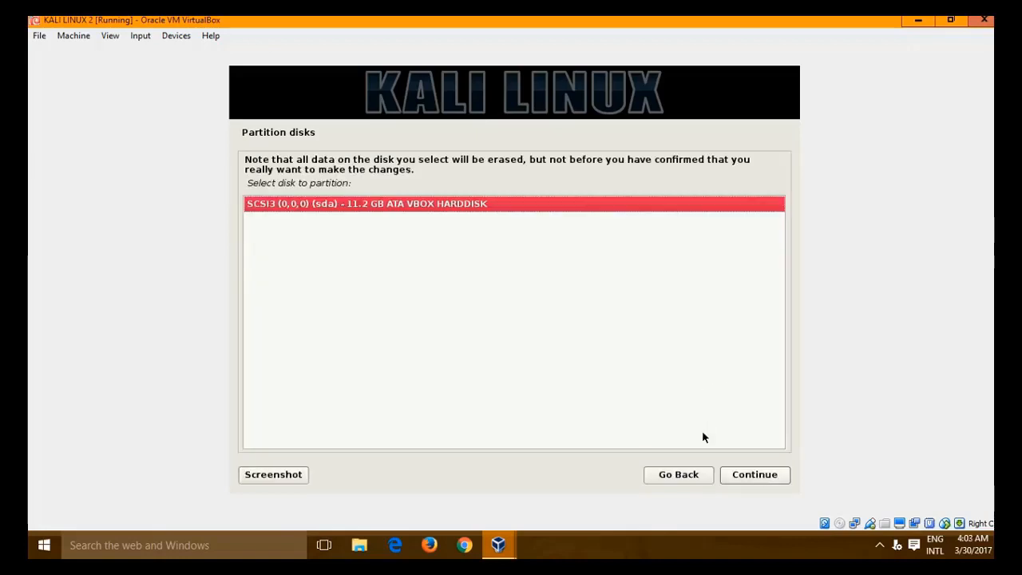
pyautogui.click(756, 477)
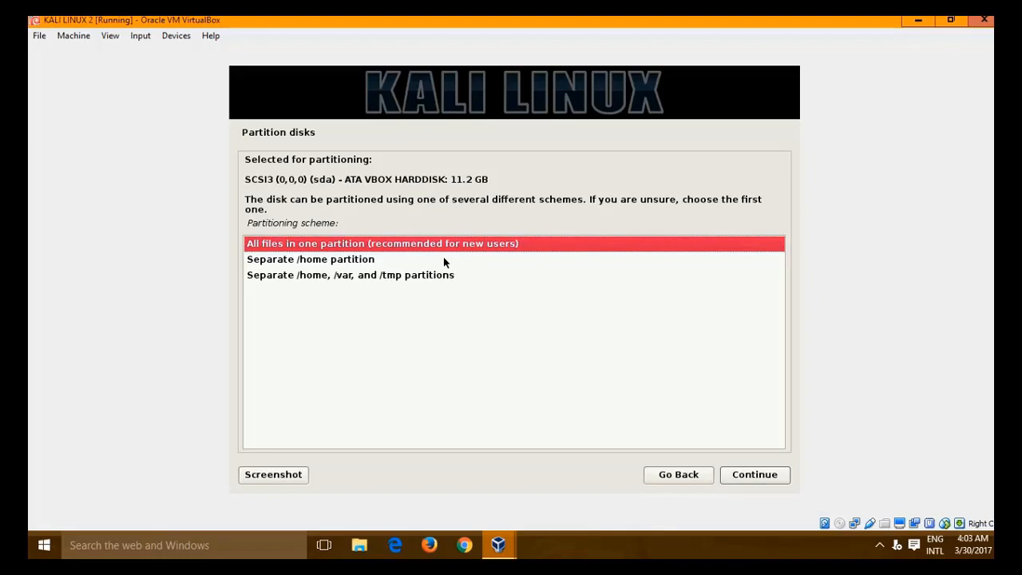
pyautogui.click(761, 475)
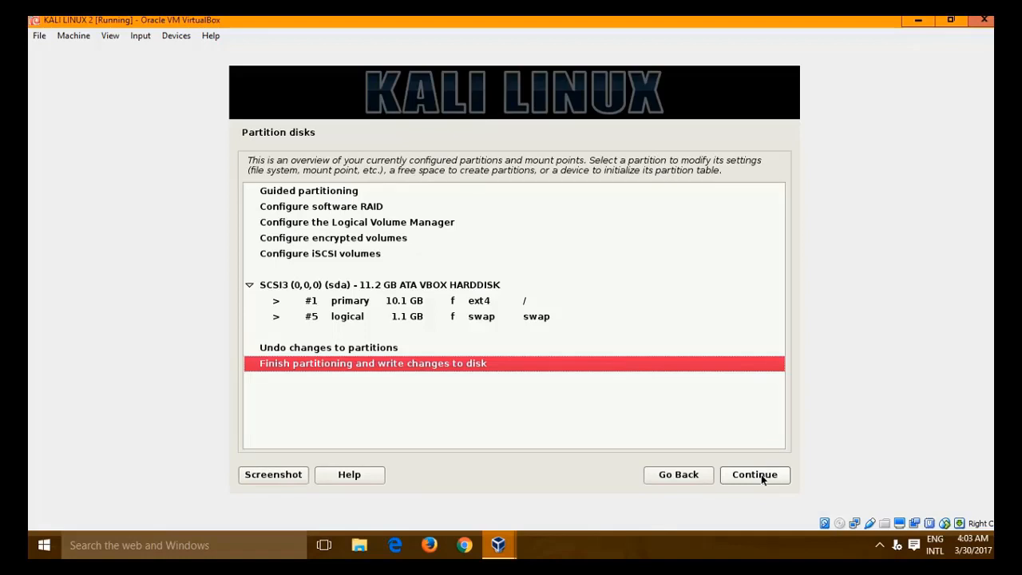
pyautogui.click(761, 474)
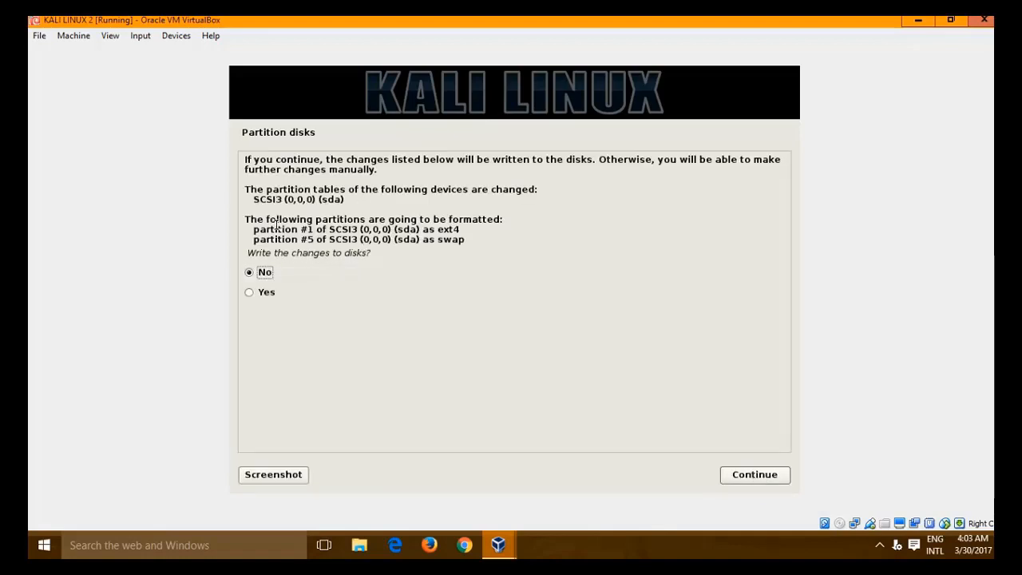
pyautogui.click(270, 295)
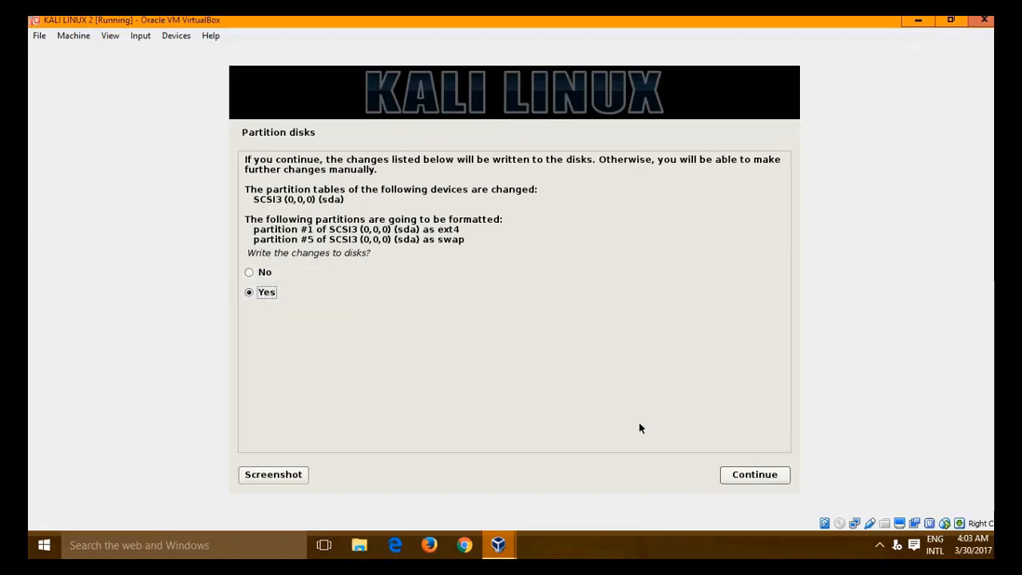
pyautogui.click(754, 475)
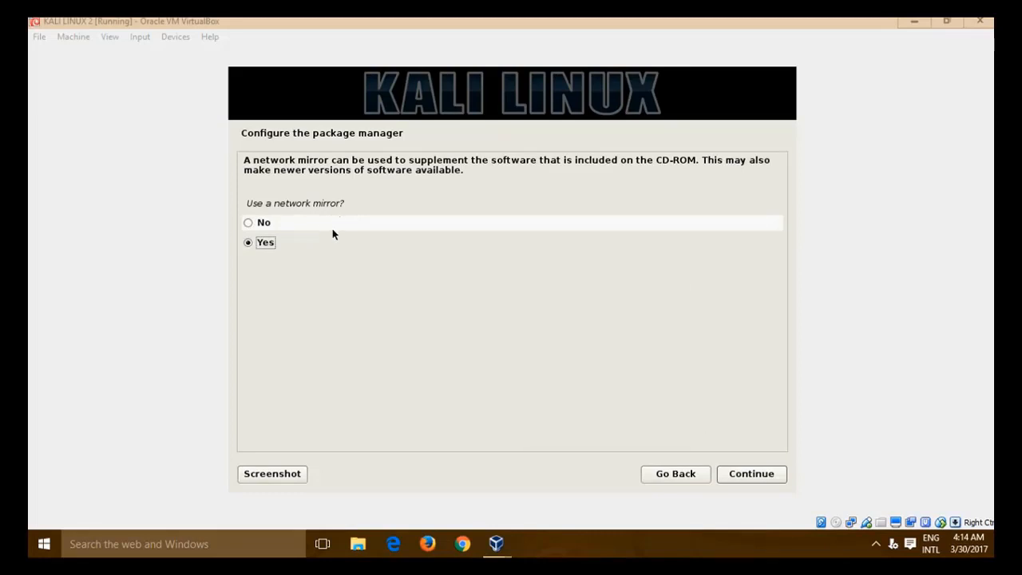
# - Use a network mirror for the package manager with no HTTP proxy
pyautogui.click(757, 475)
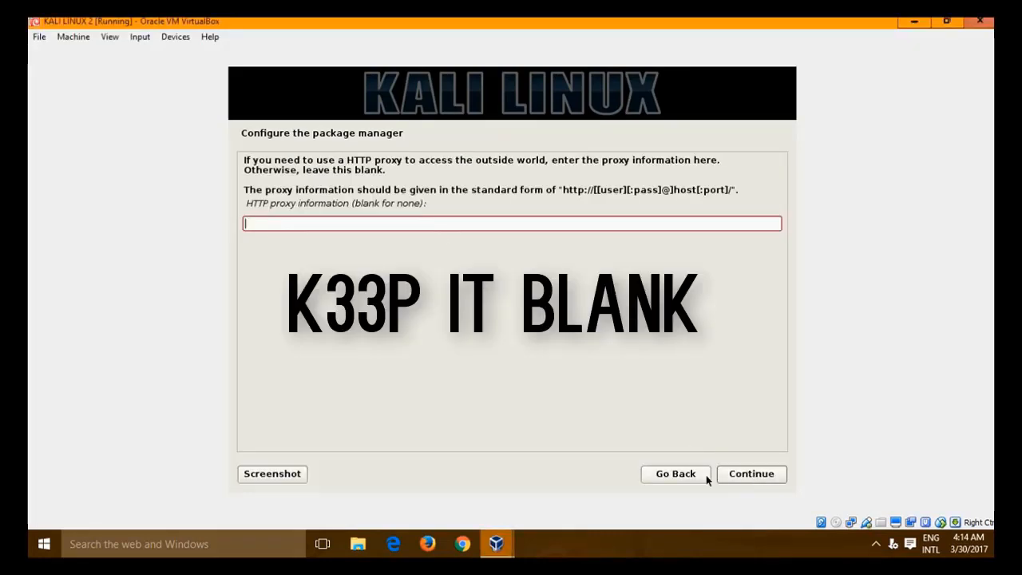
pyautogui.click(762, 476)
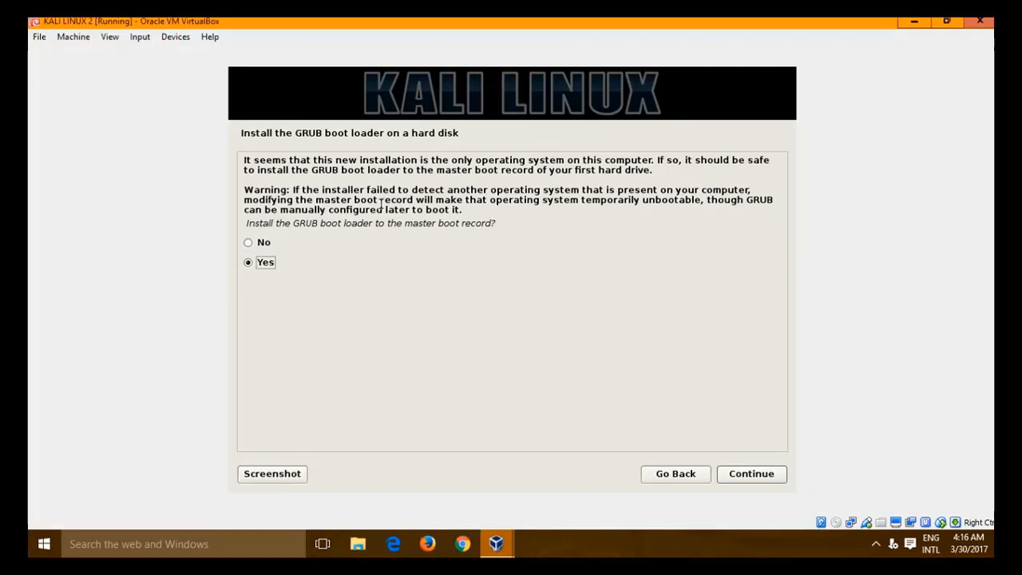
# - Install GRUB to the master boot record on /dev/sda and finish the installation
pyautogui.click(743, 479)
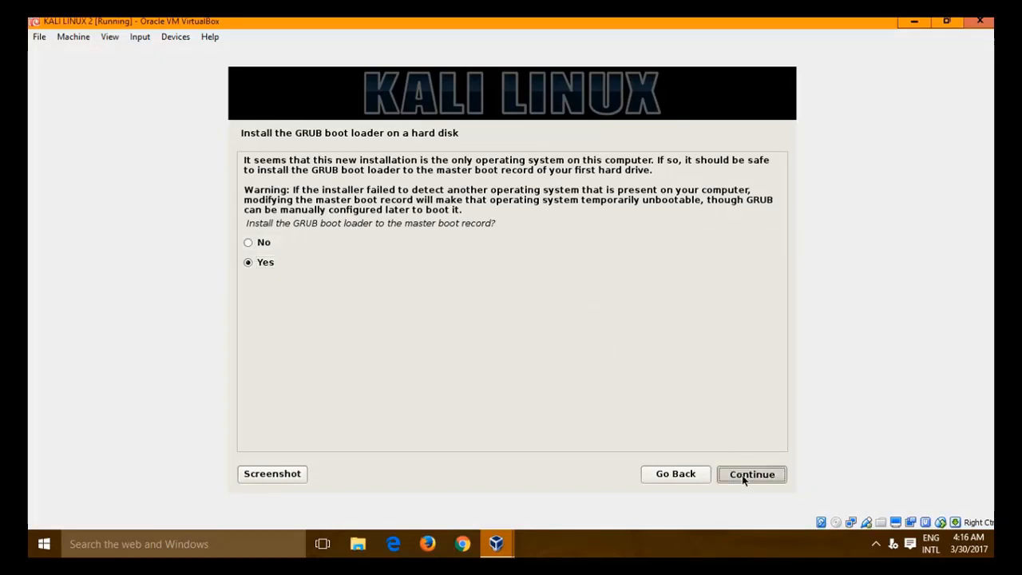
pyautogui.click(429, 230)
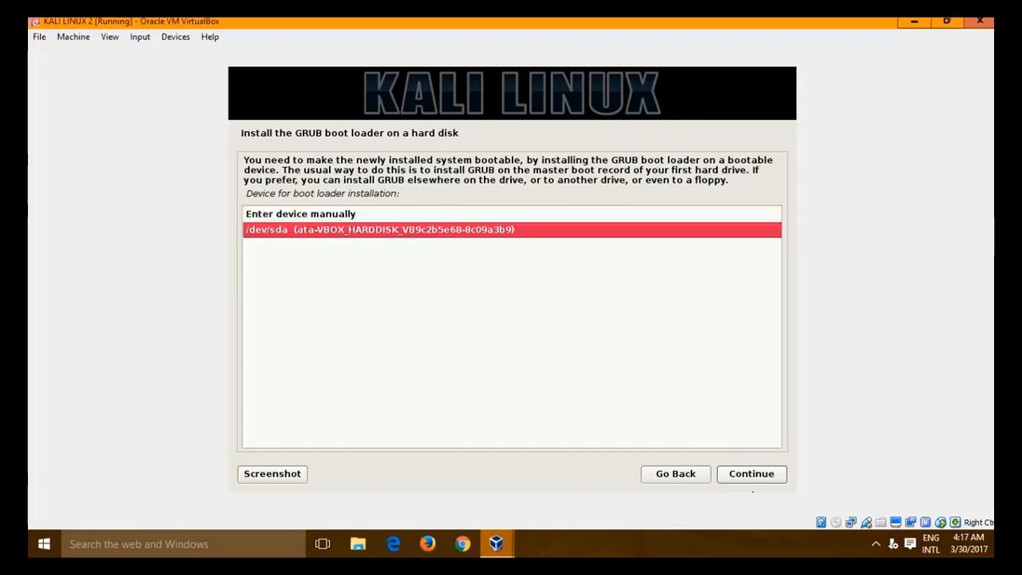
pyautogui.click(747, 479)
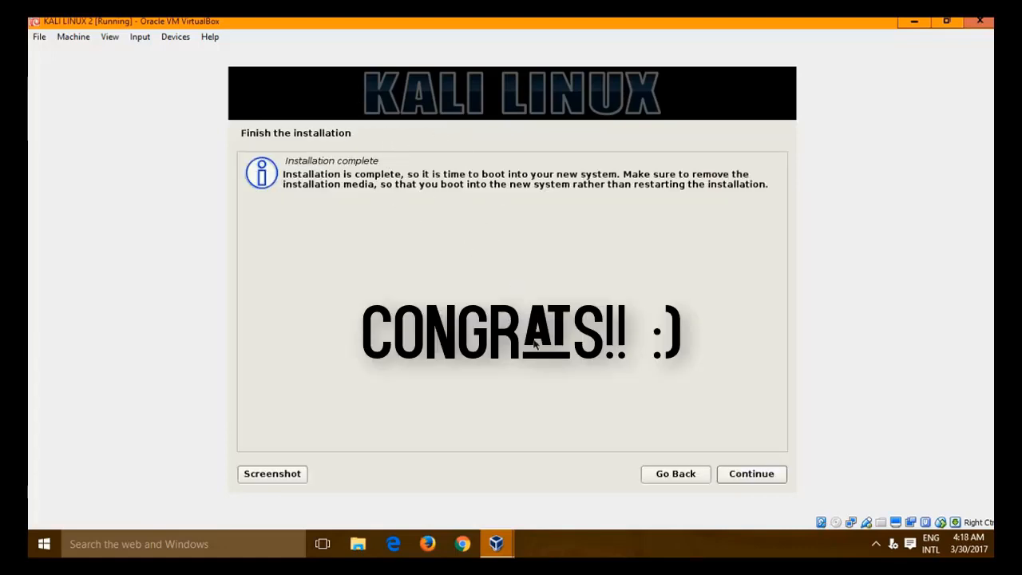
pyautogui.click(757, 477)
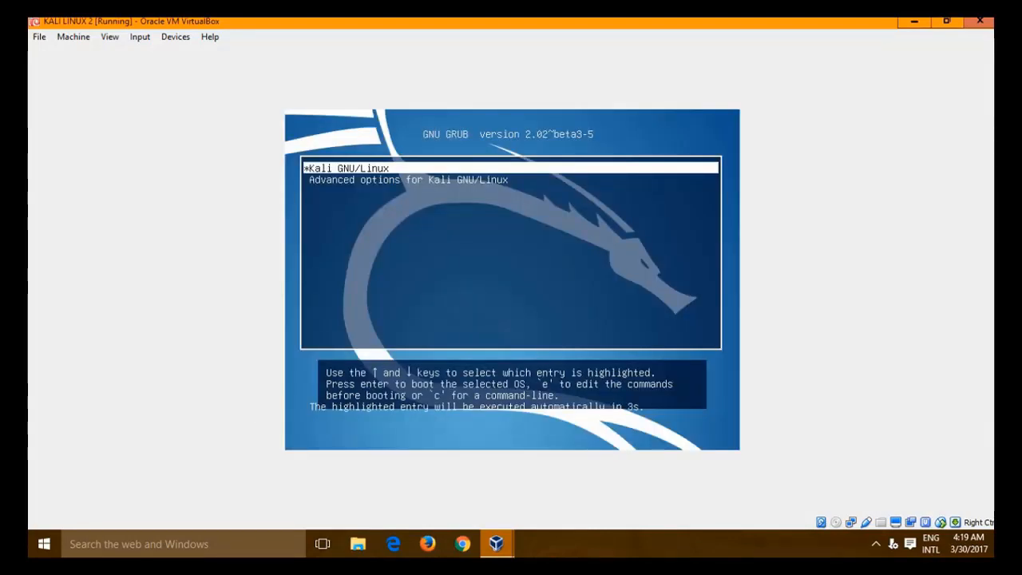
# - Boot Kali GNU/Linux from GRUB and log in as root with the root password
pyautogui.press('Return')
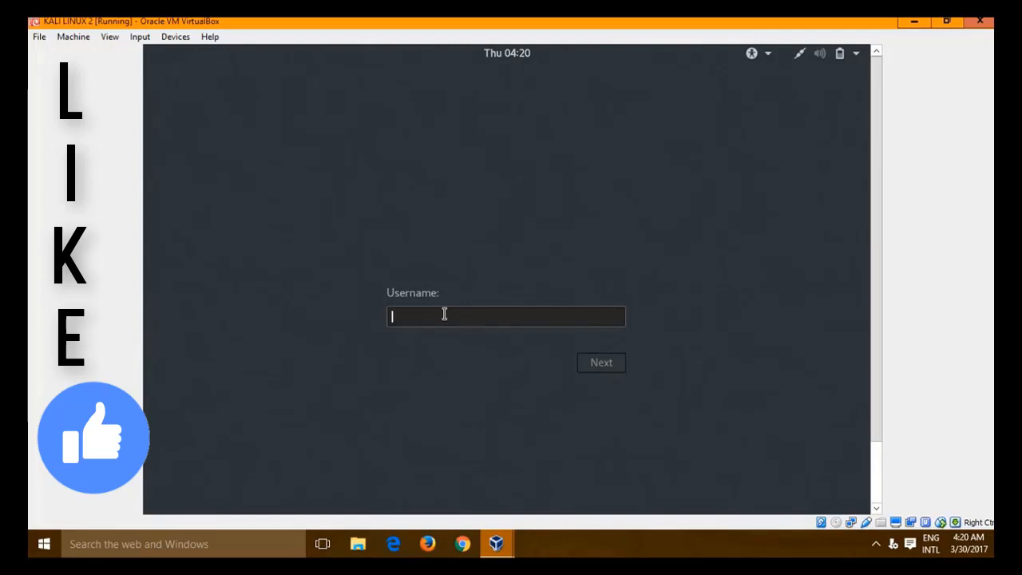
pyautogui.write('root')
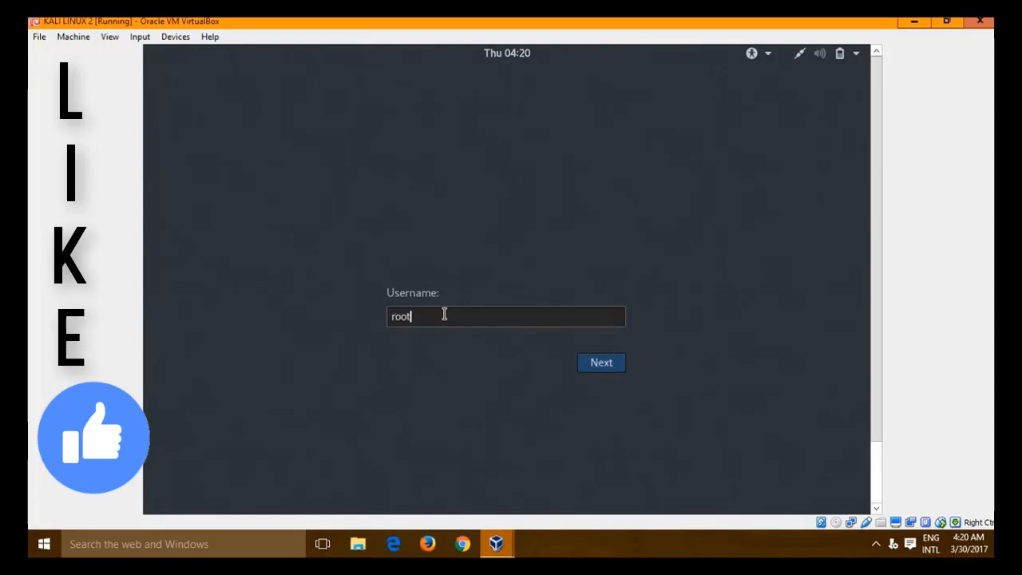
pyautogui.press('Return')
pyautogui.write('t')
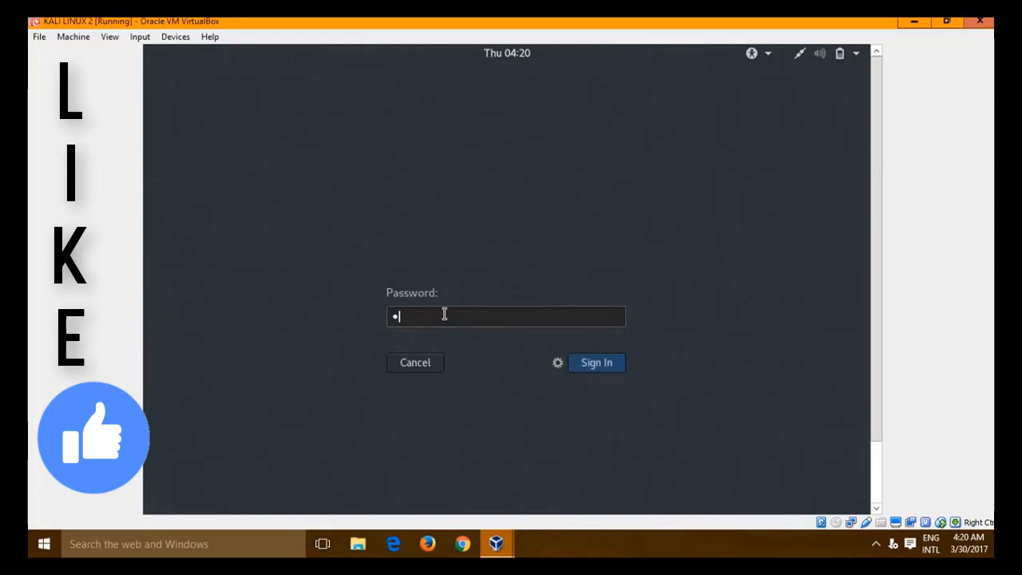
pyautogui.write('oor')
pyautogui.press('Return')
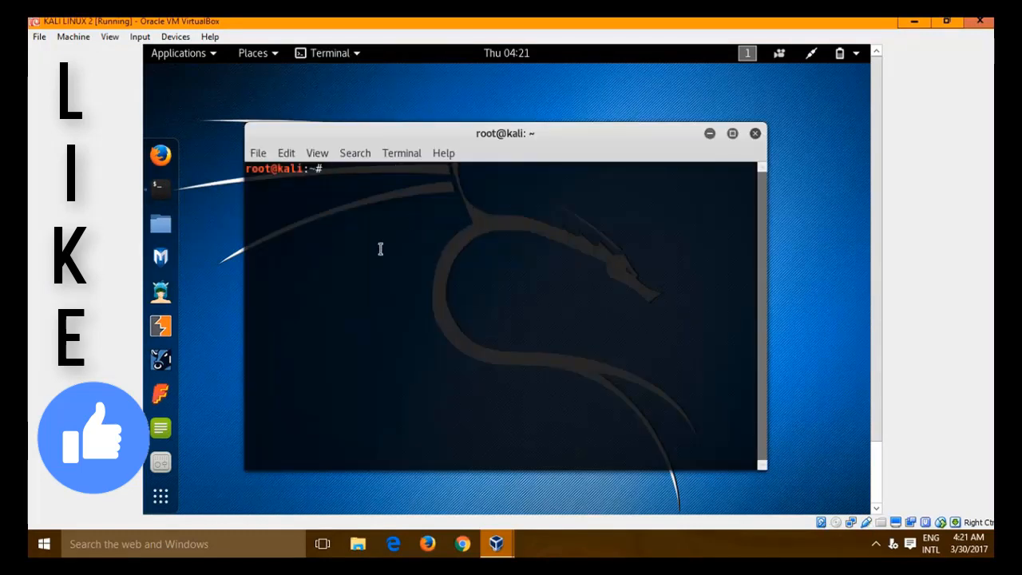
# - Run cd then ls in the terminal to list root's home folder contents
pyautogui.write('i')
pyautogui.press('BackSpace')
pyautogui.write('cd')
pyautogui.press('Return')
pyautogui.write('ls')
pyautogui.press('Return')
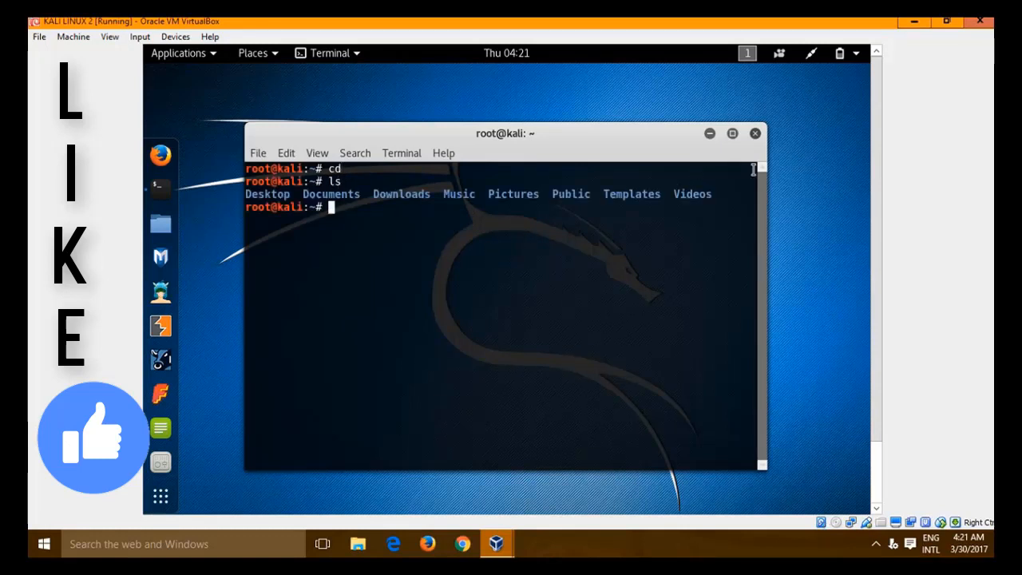
# - Close the terminal and power off Kali from the top-right system menu
pyautogui.click(755, 133)
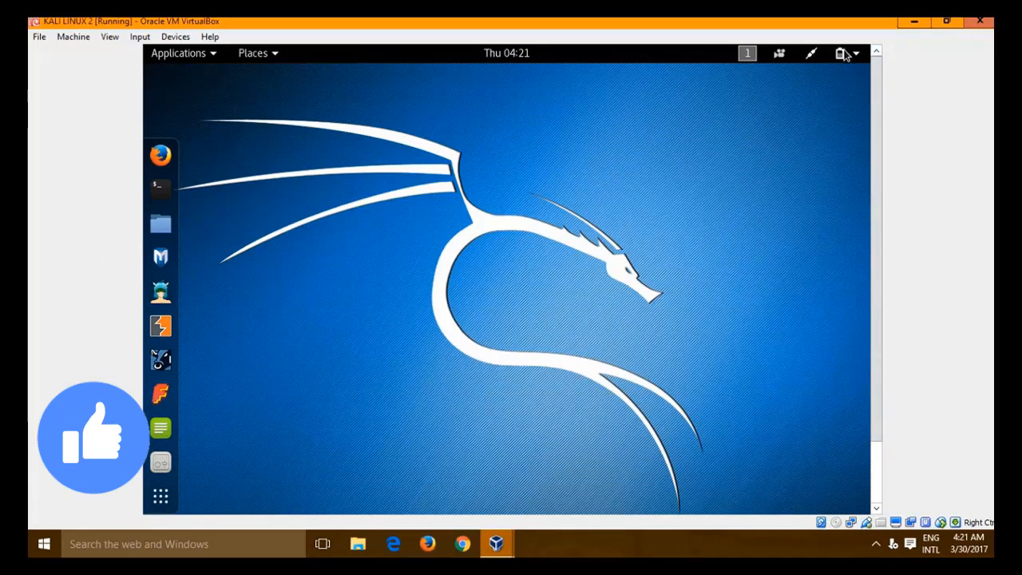
pyautogui.click(845, 54)
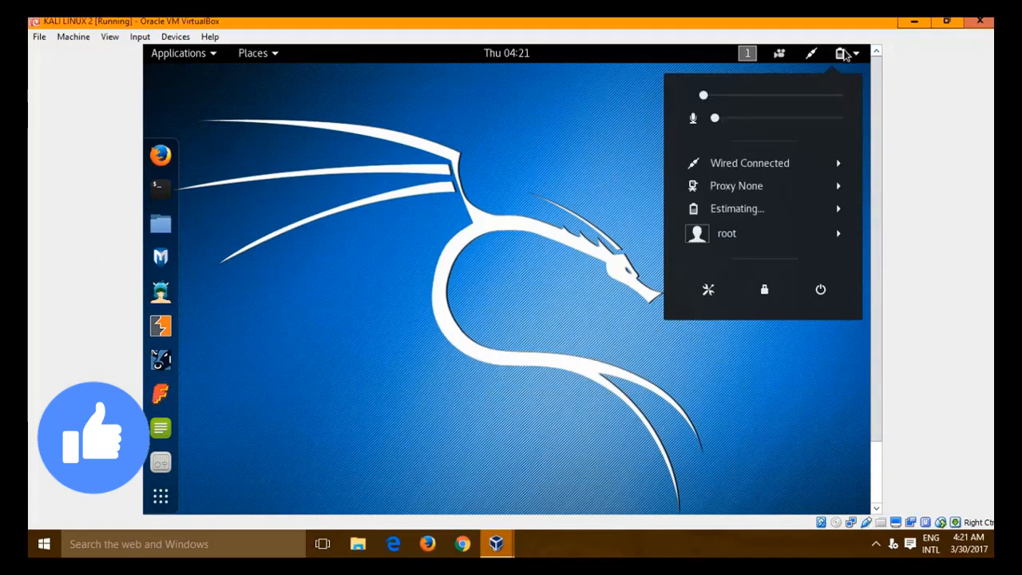
pyautogui.click(825, 302)
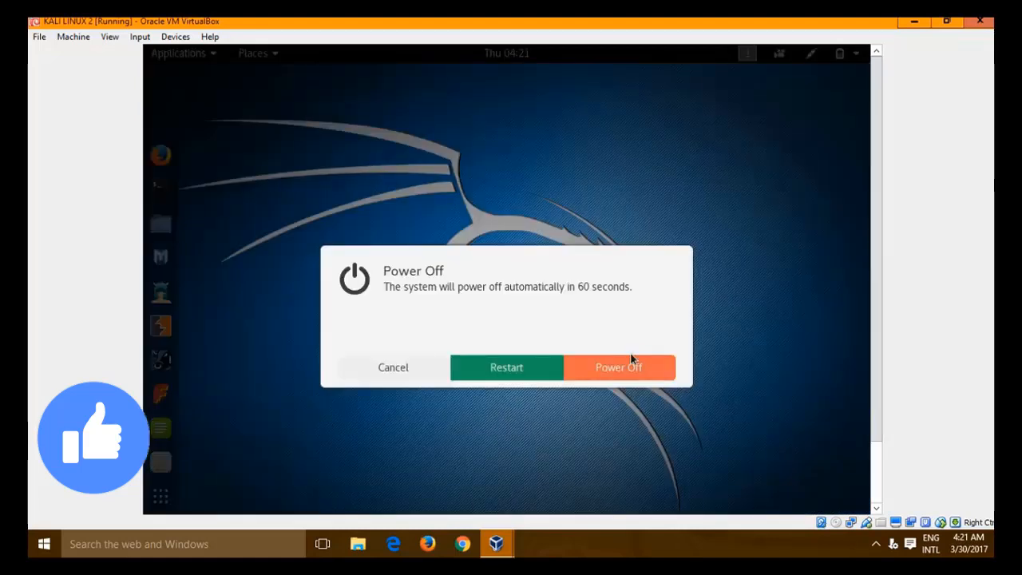
pyautogui.click(620, 368)
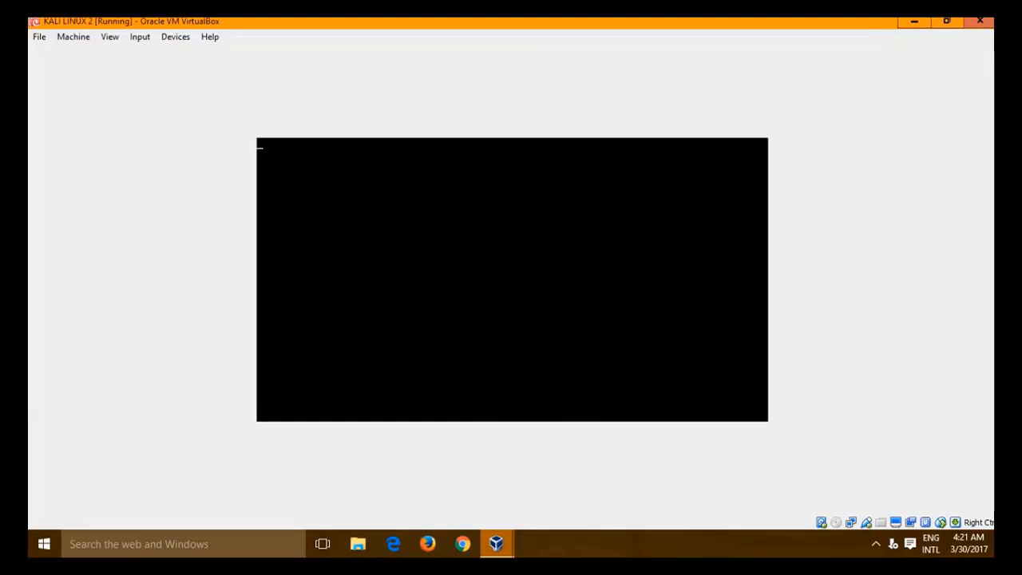